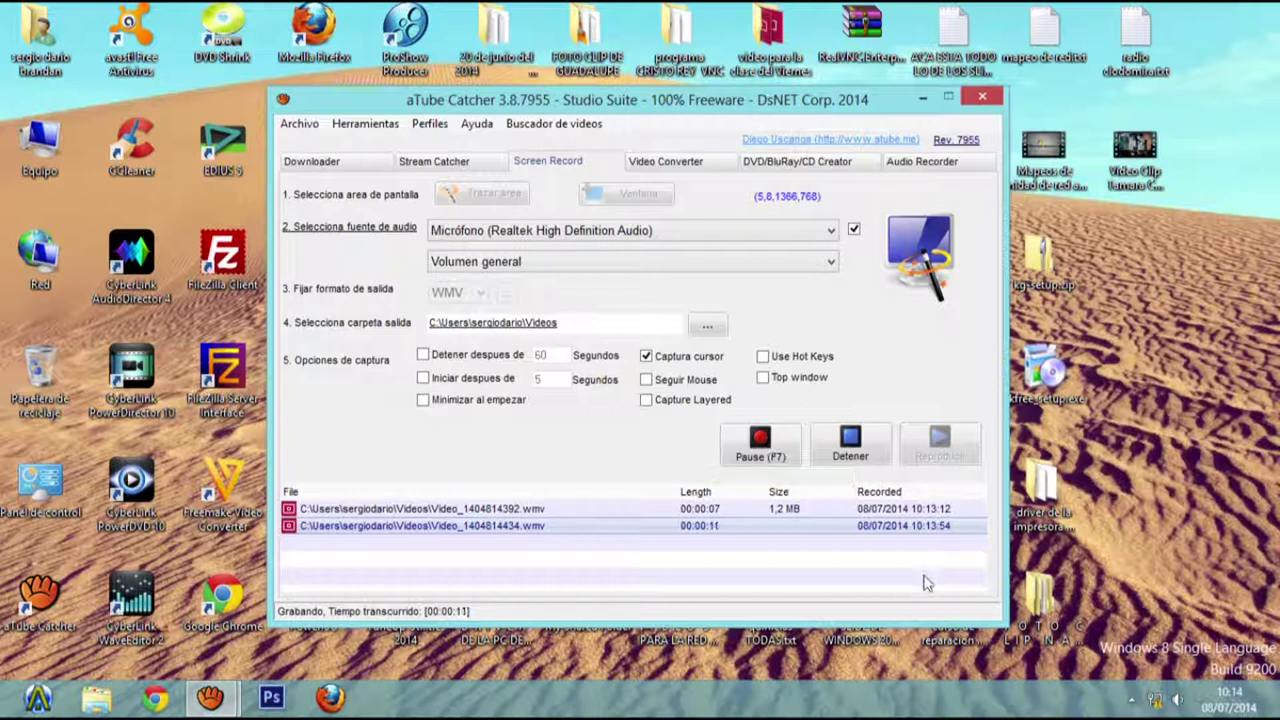
- Exit the background media playback program among the hidden notification icons, and close the icon list
left_click(1133, 706)
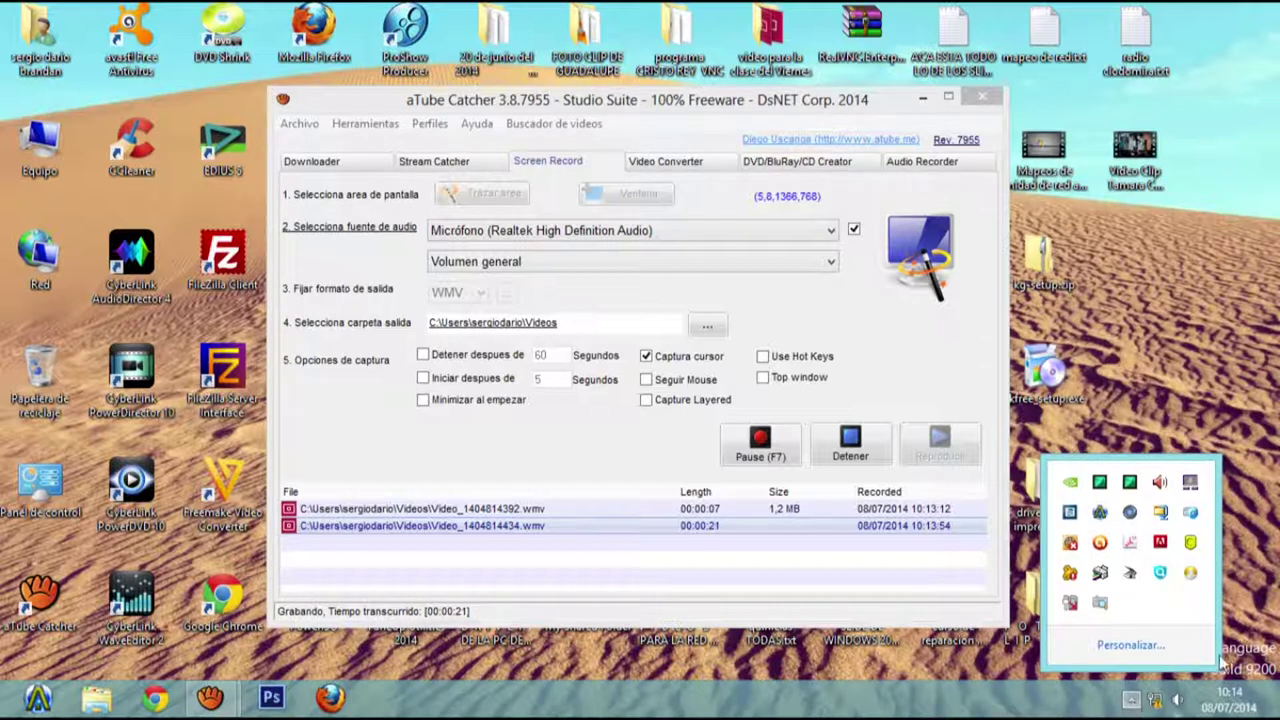
left_click(1265, 620)
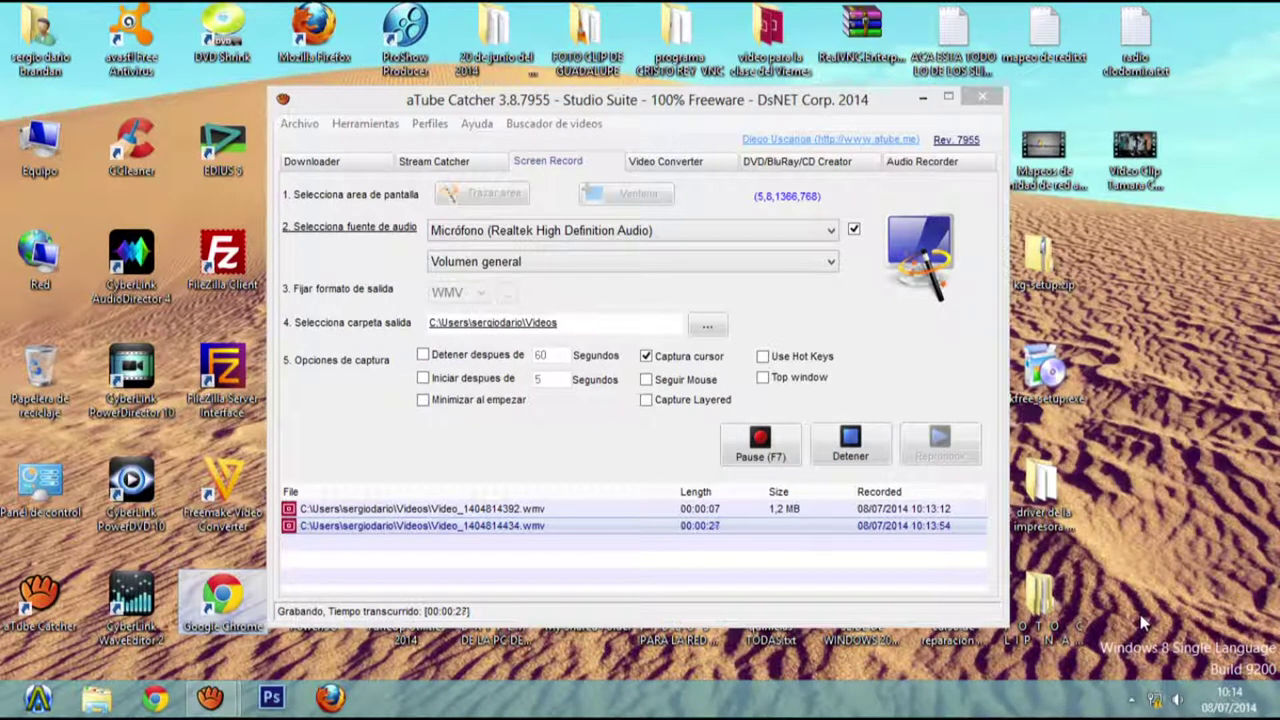
left_click(1131, 703)
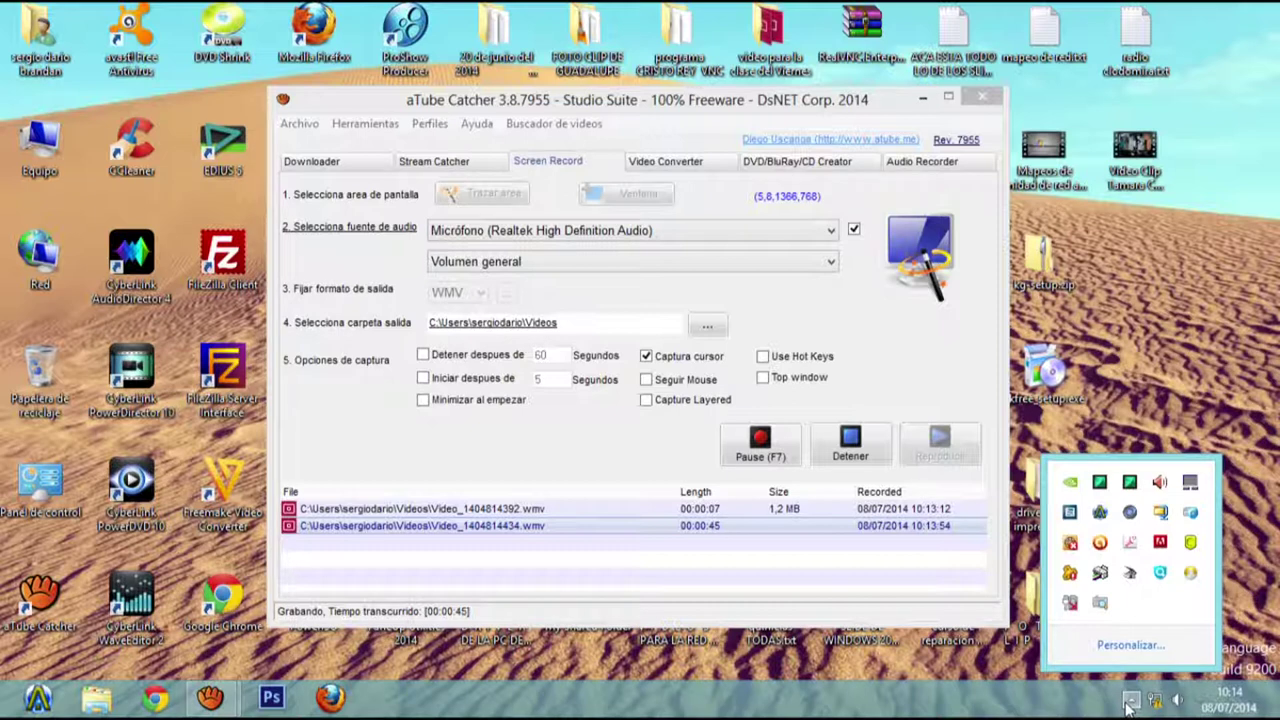
key("XF86AudioLowerVolume")
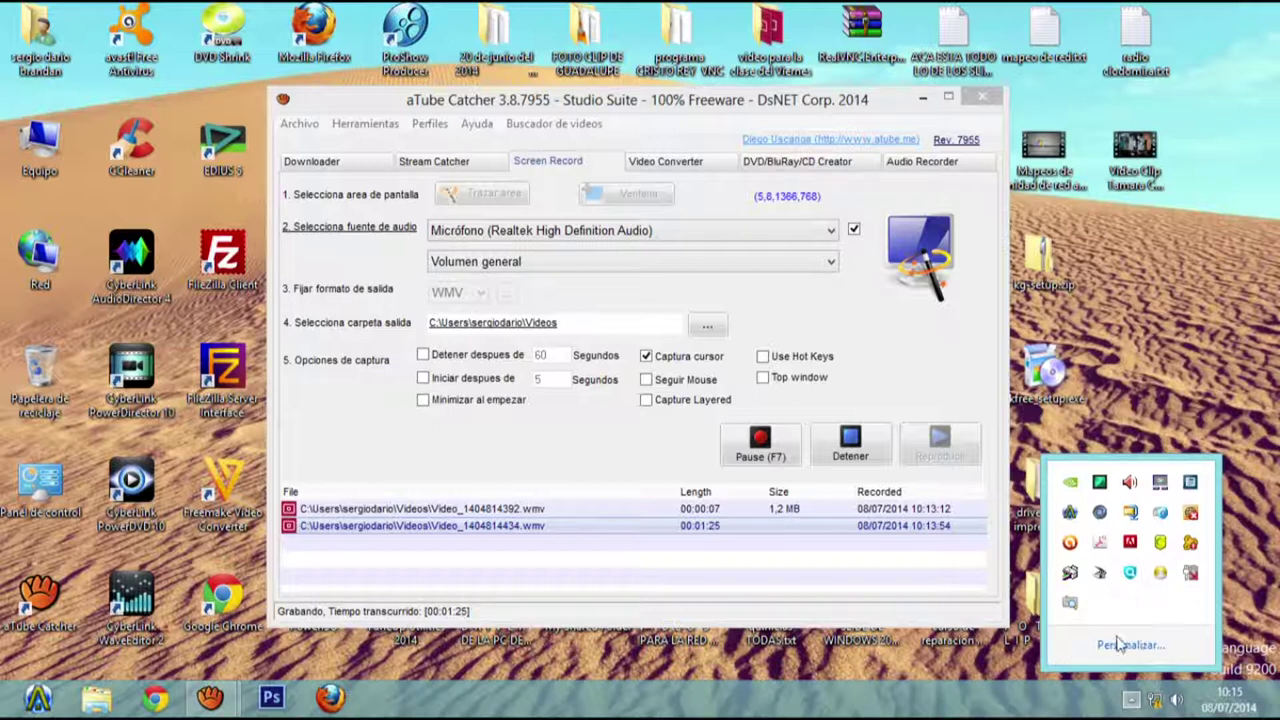
right_click(1070, 512)
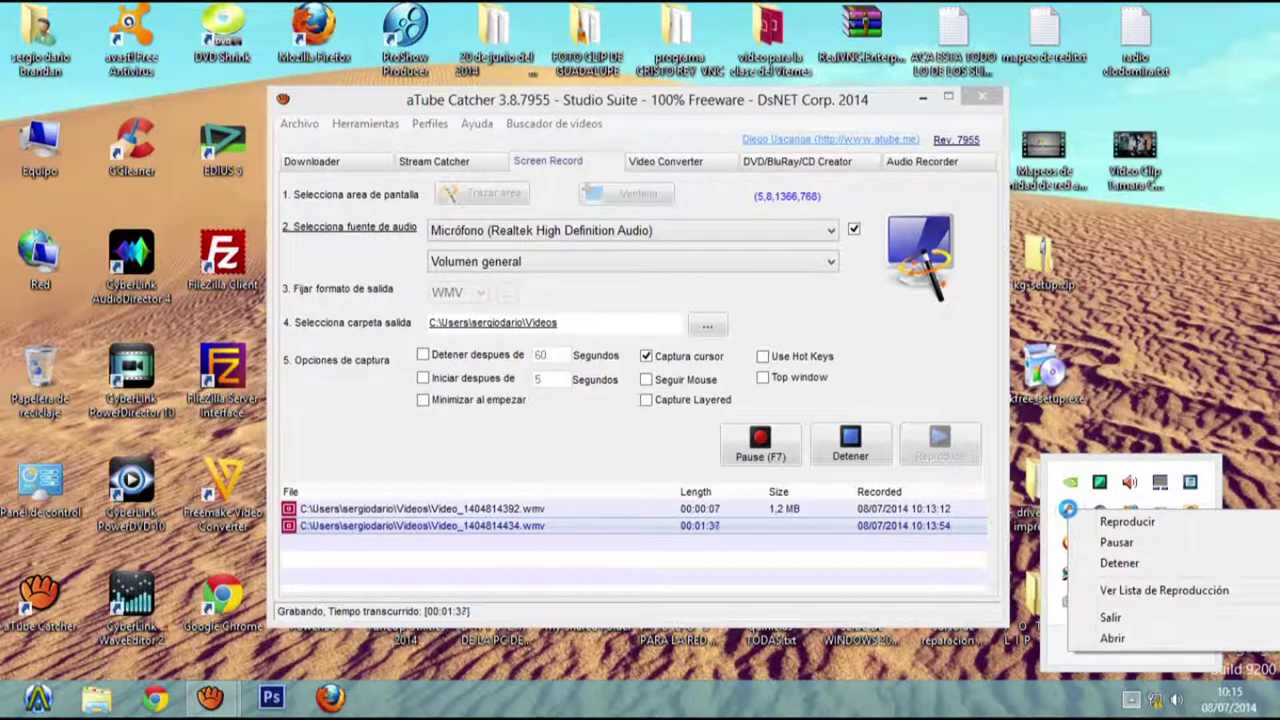
left_click(1112, 618)
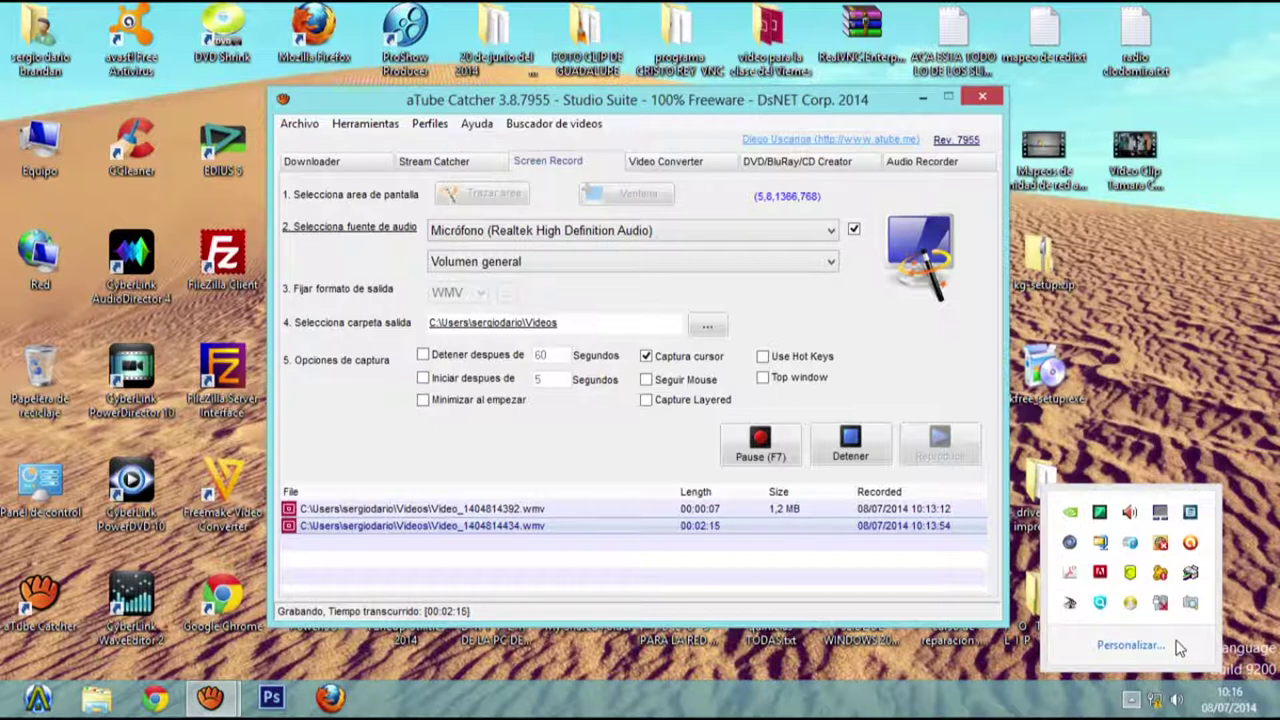
mouse_move(1279, 719)
left_click(1131, 388)
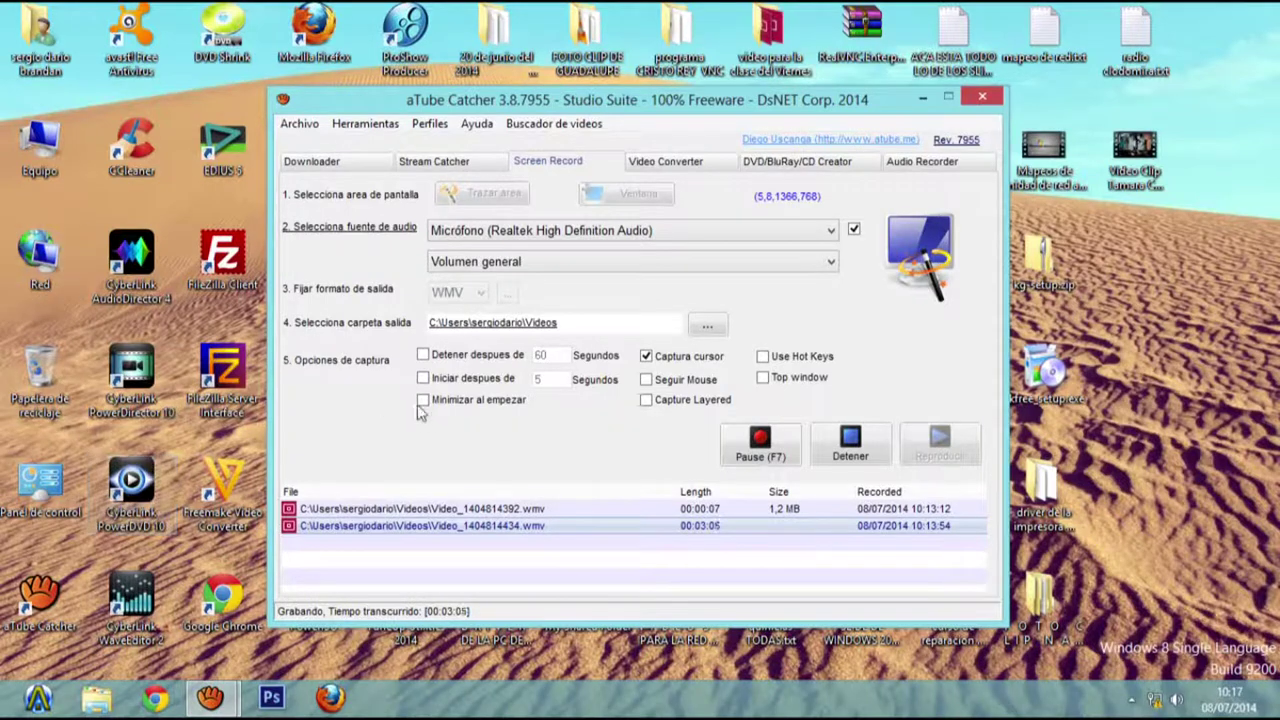
- Open Equipo and maximize it, and minimize both the aTube Catcher and Equipo windows to clear the desktop
left_click(44, 155)
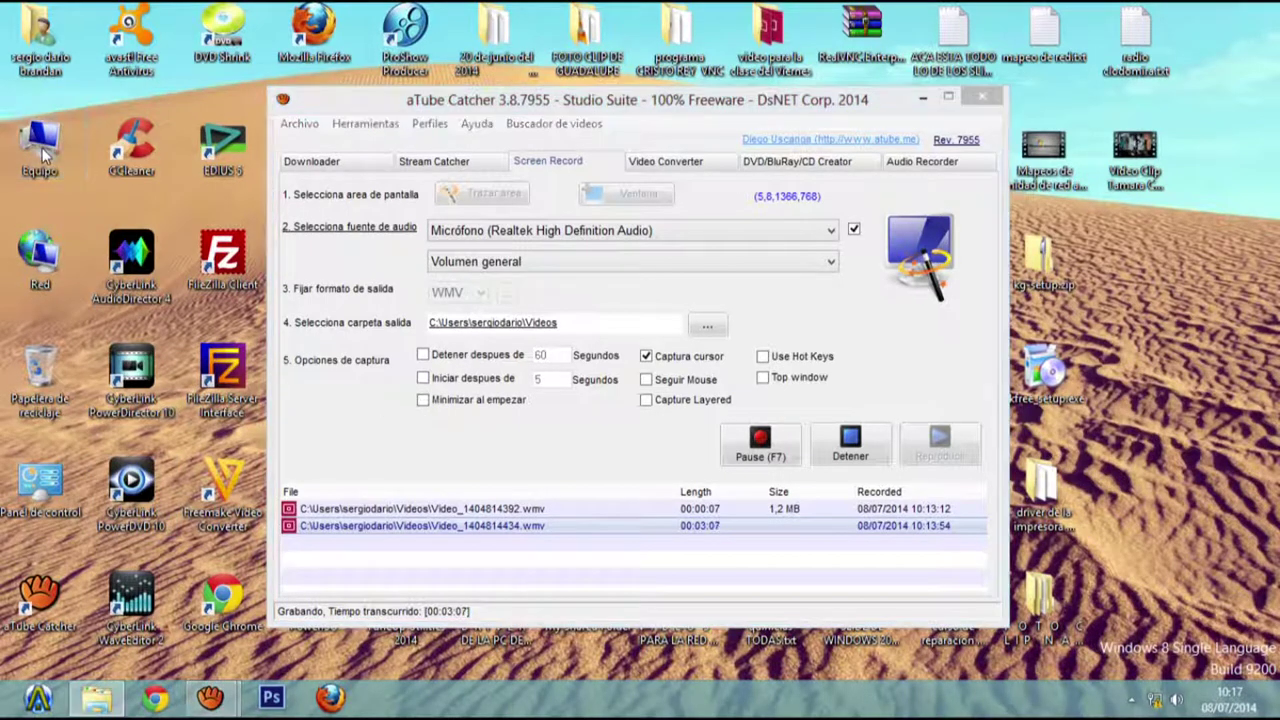
double_click(44, 155)
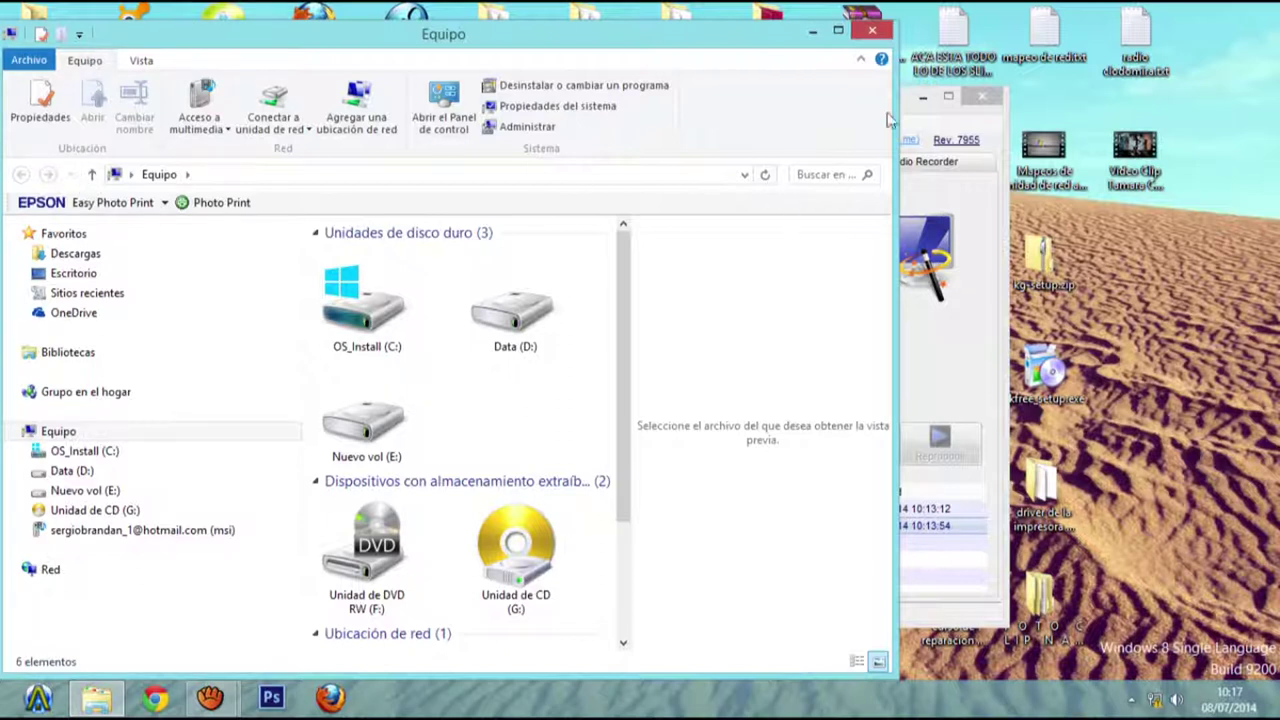
left_click(920, 98)
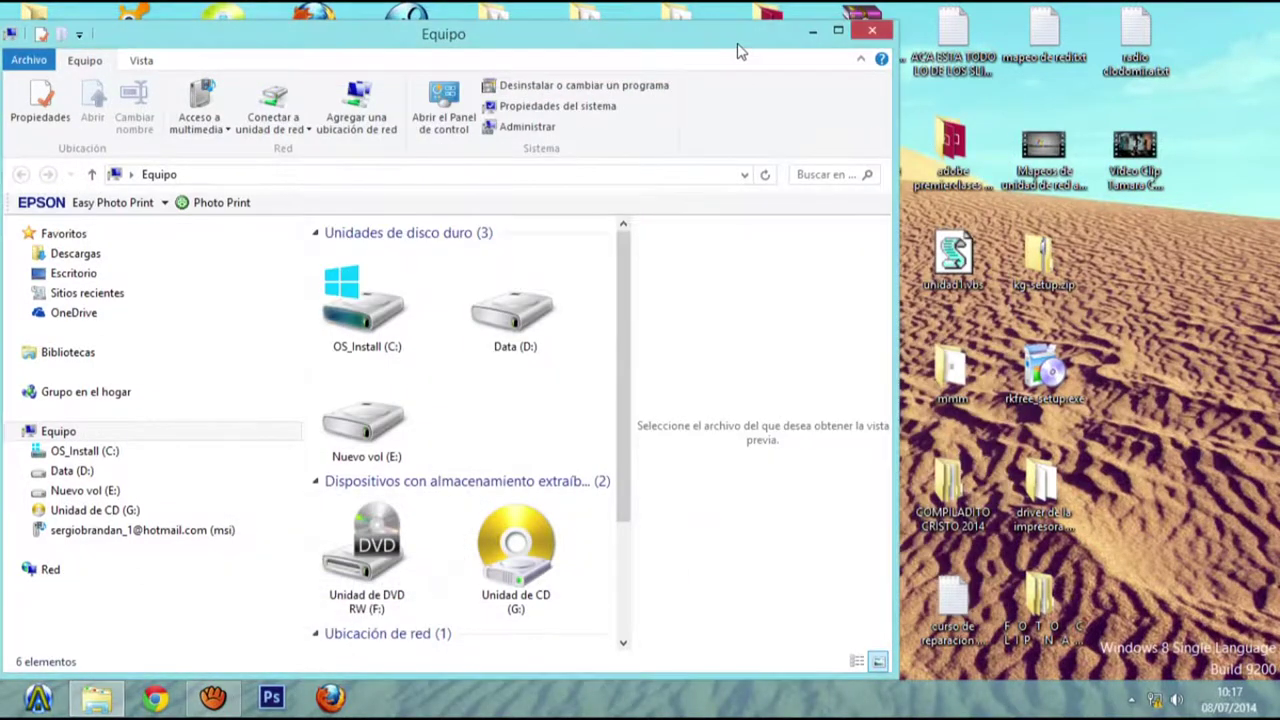
double_click(737, 44)
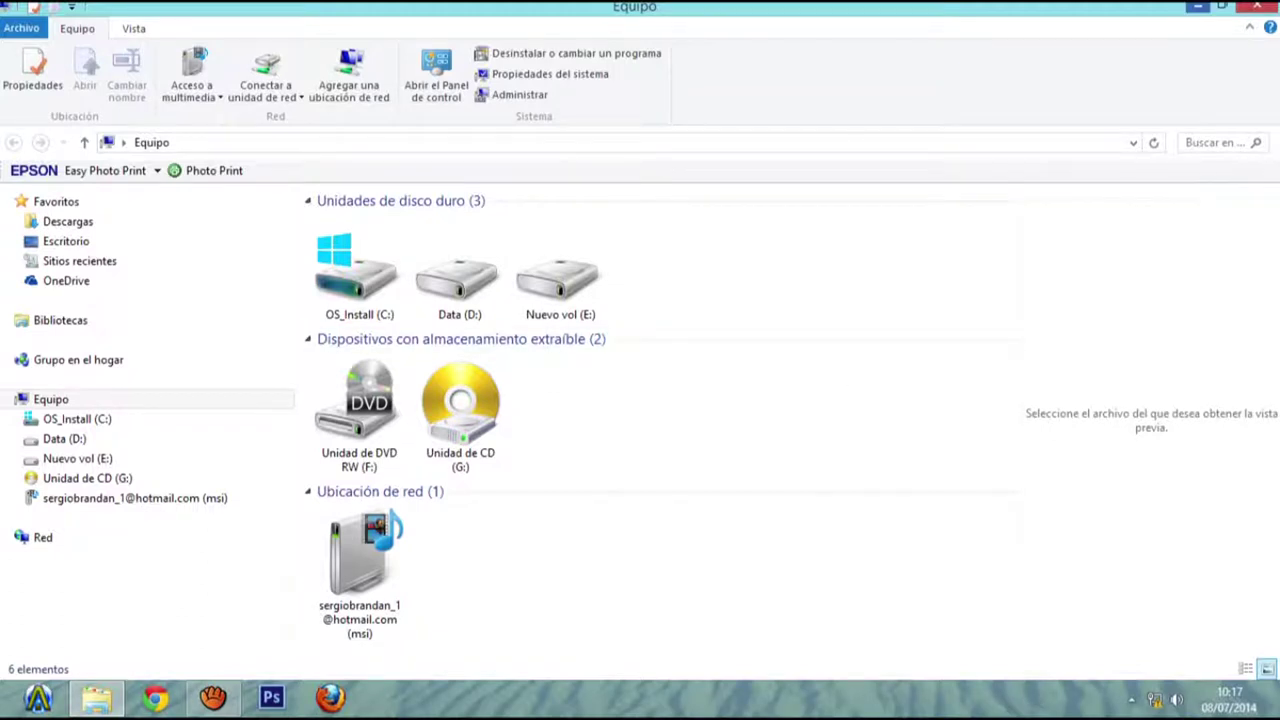
left_click(1198, 6)
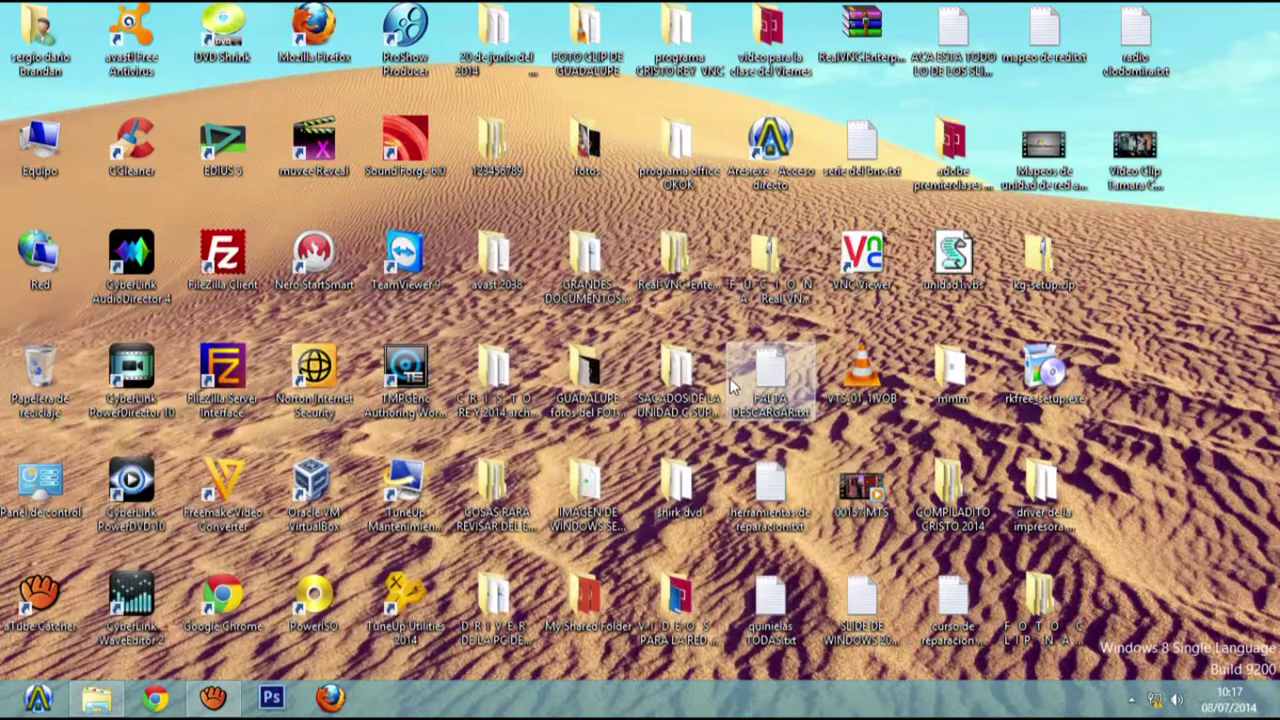
- Open the desktop folder GRANDES DOCUMENTOS Y PROGRAMAS in a maximized window and go to the OS_Install (C:) drive
double_click(590, 262)
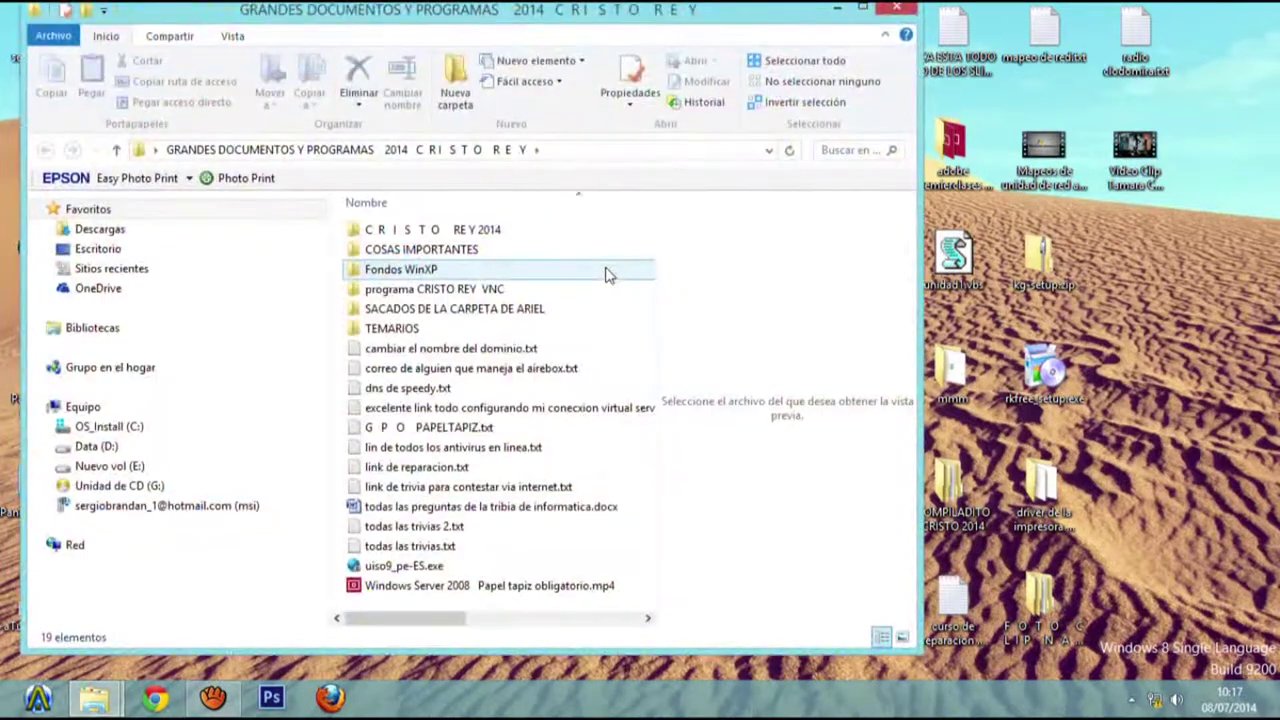
double_click(742, 12)
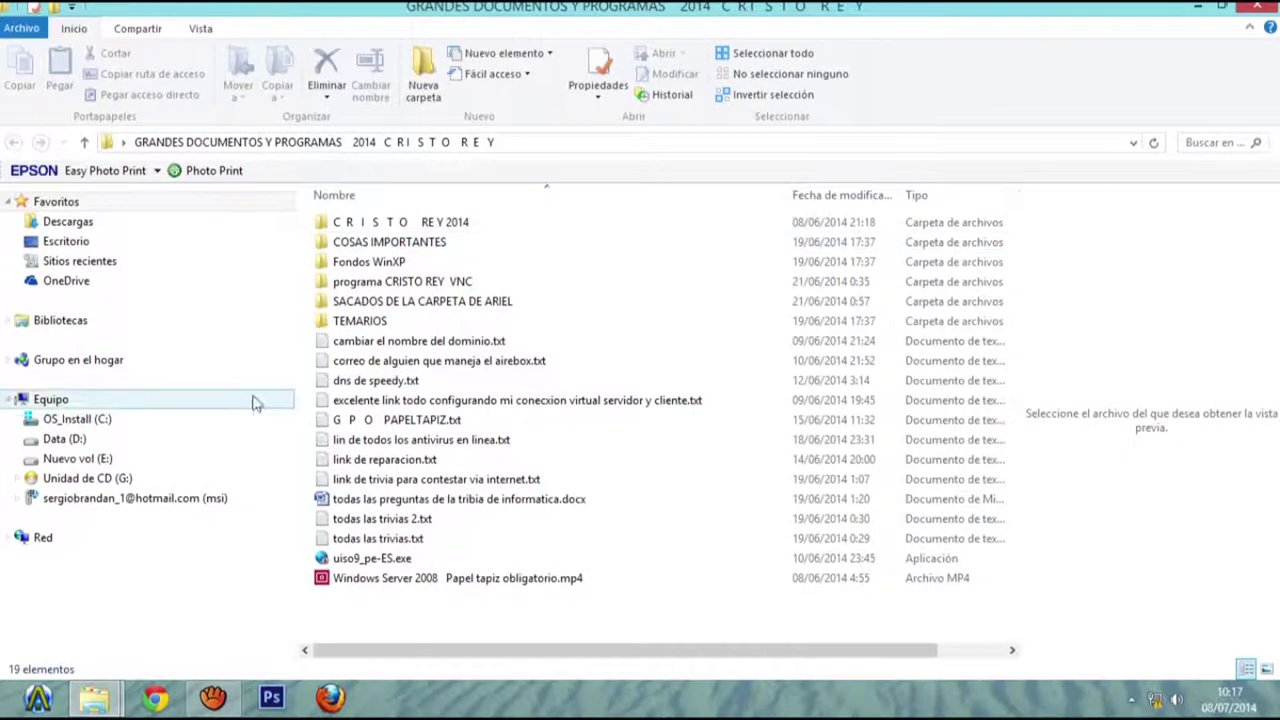
left_click(102, 428)
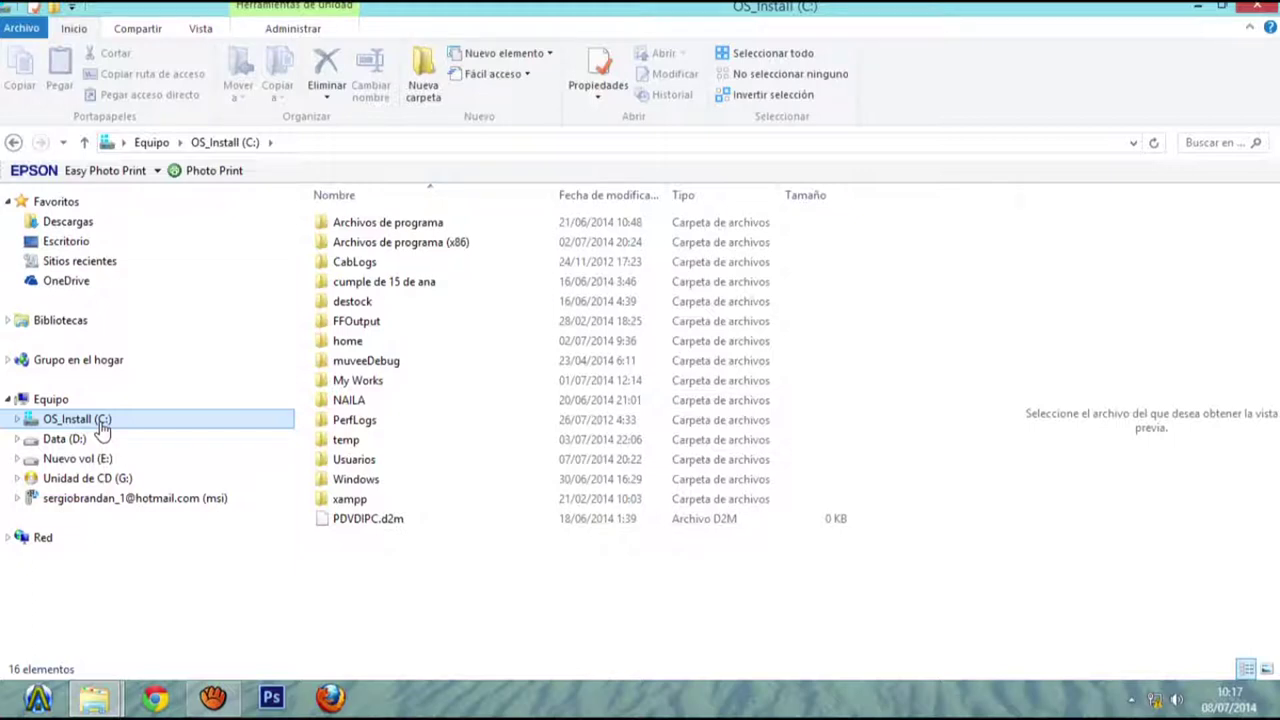
- Search the OS_Install (C:) drive for msconfig
left_click(1211, 142)
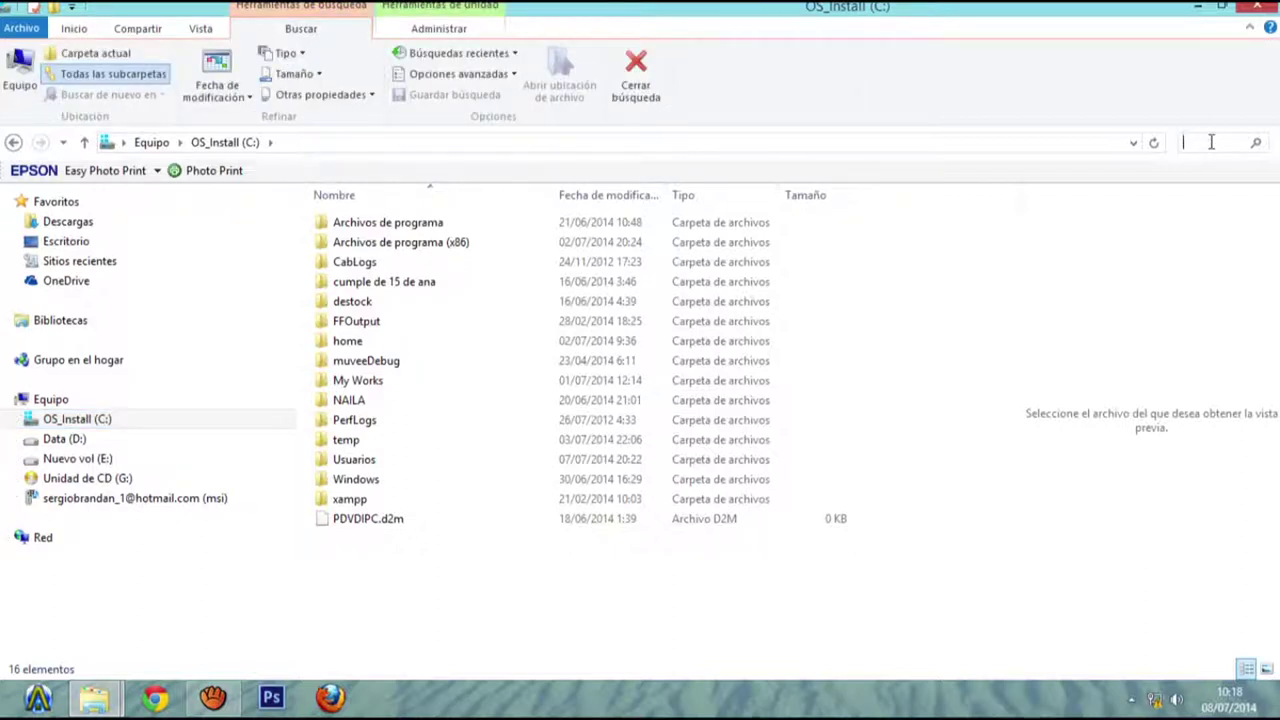
type("msc")
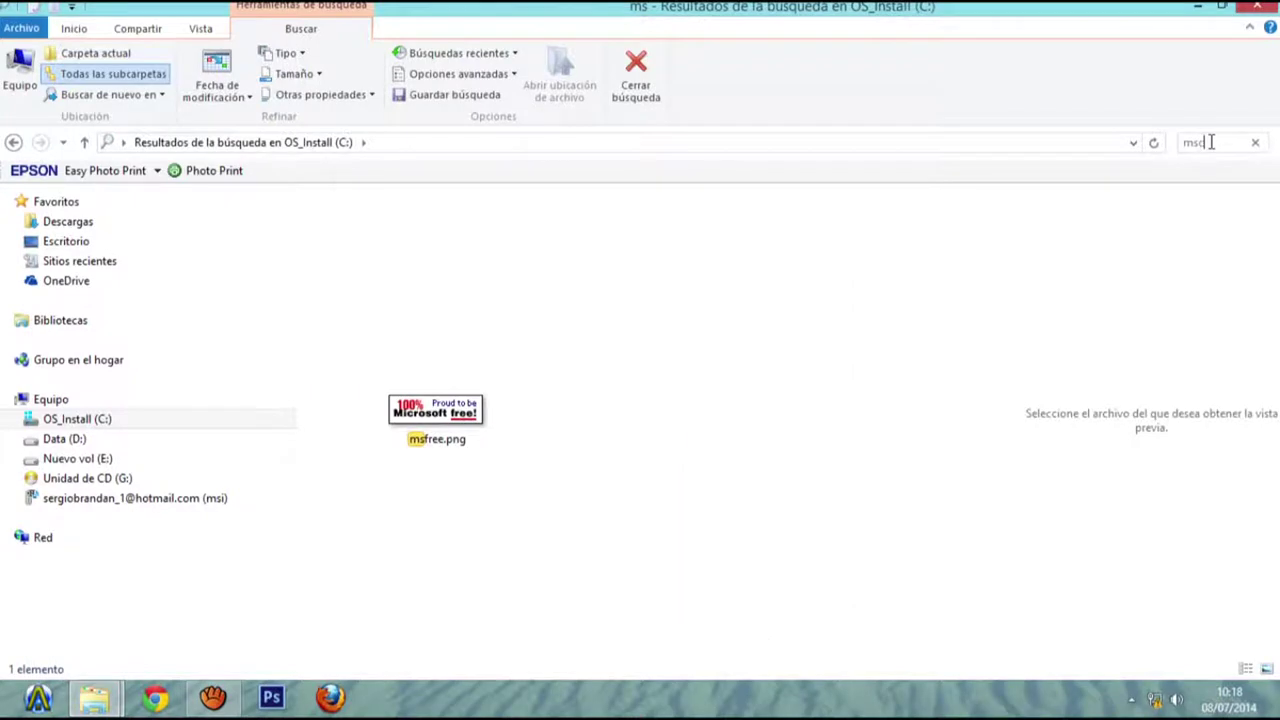
type("o")
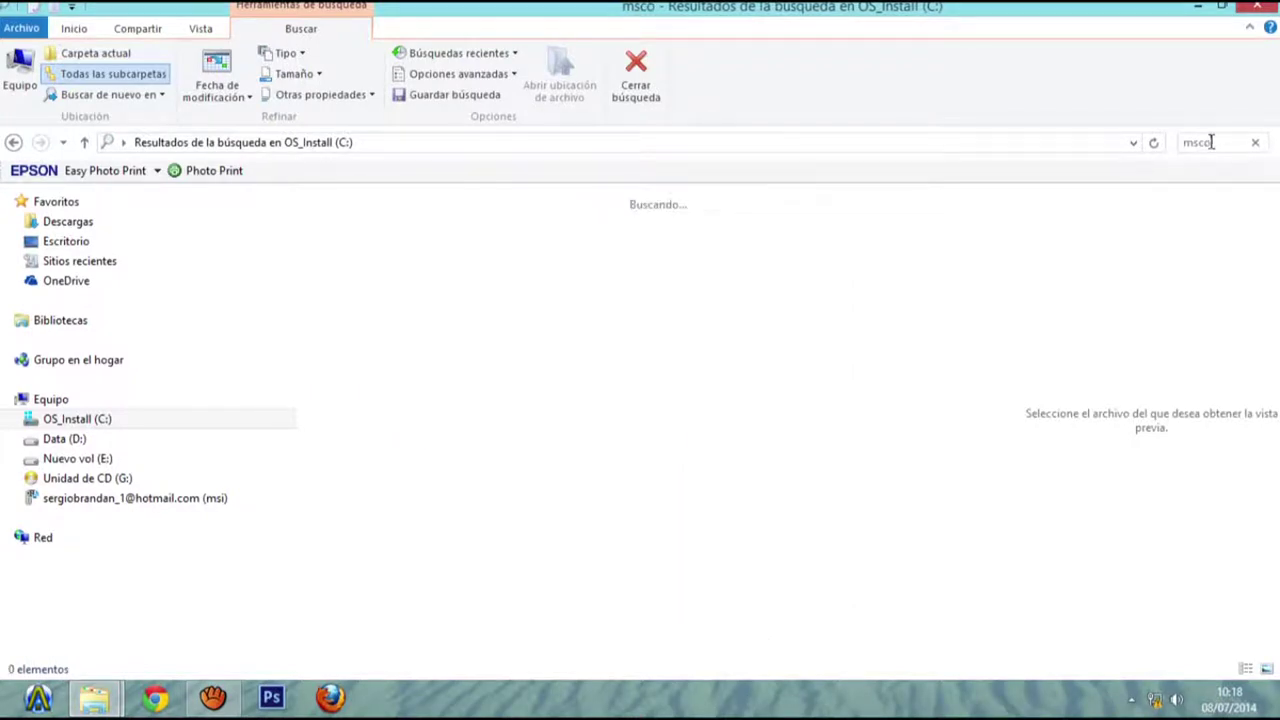
type("nfig")
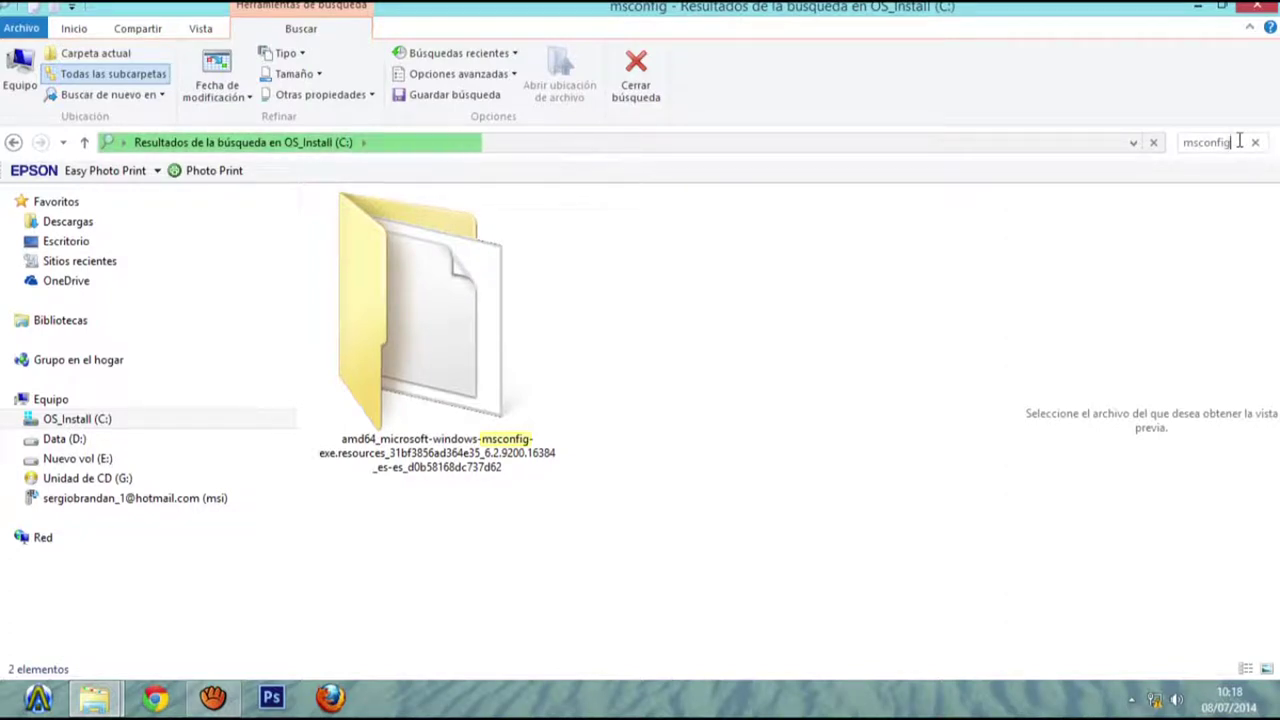
- Display the search results as small icons and launch msconfig.exe from them
left_click(206, 29)
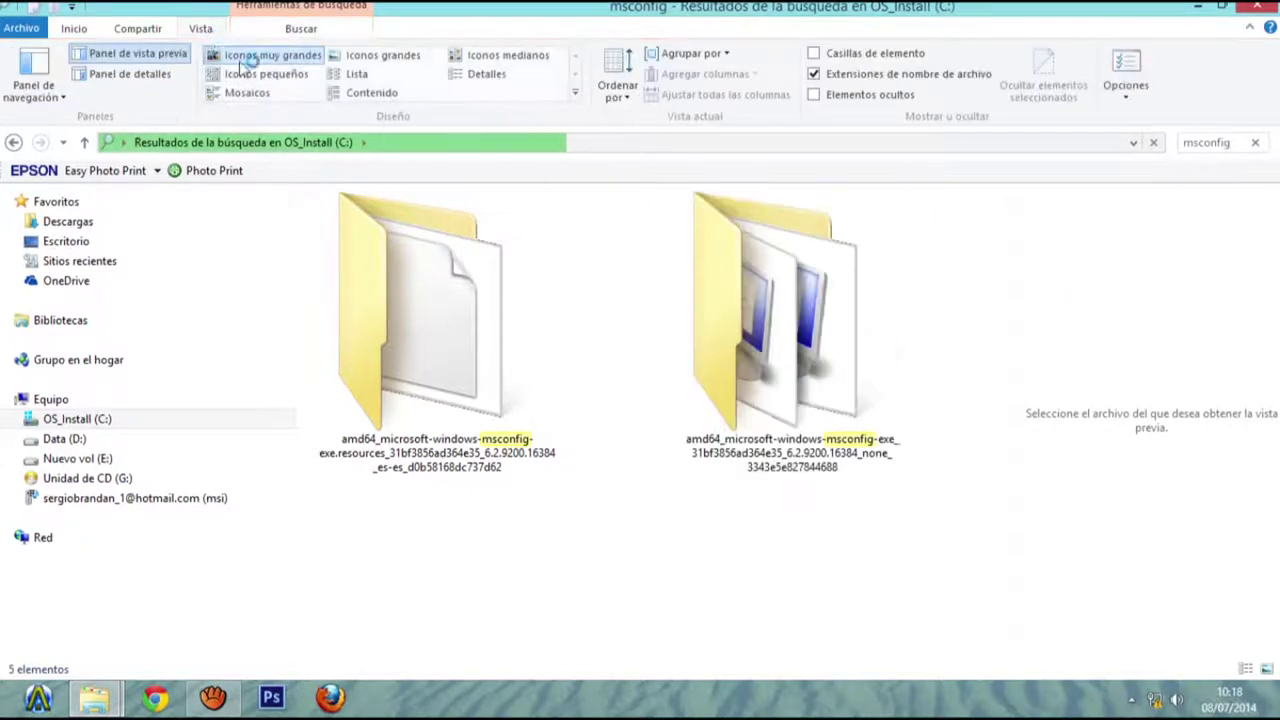
left_click(277, 74)
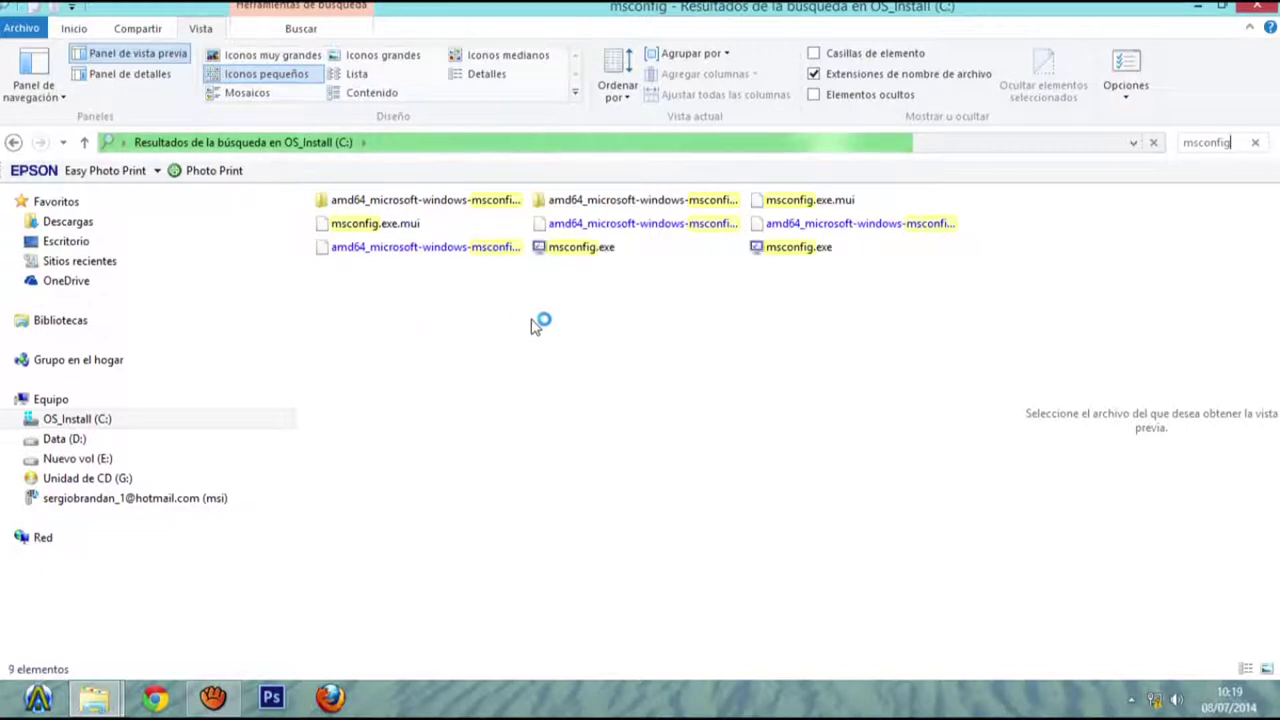
mouse_move(615, 260)
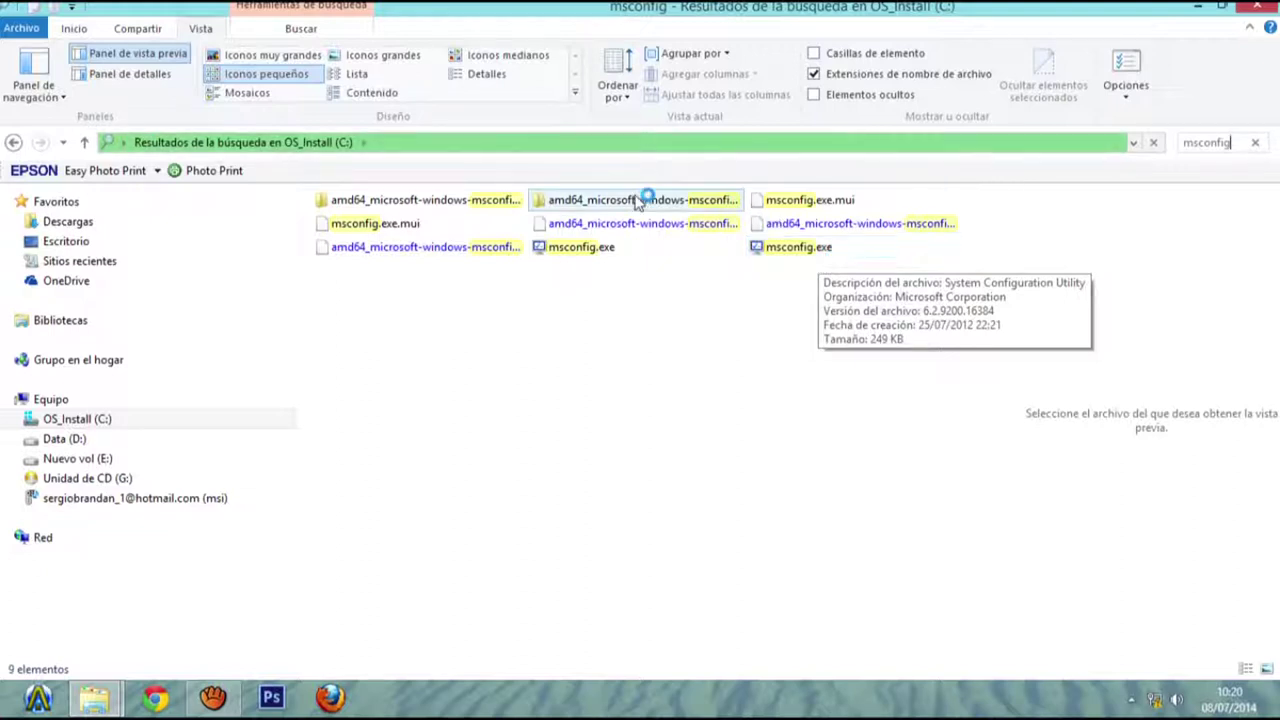
left_click(613, 252)
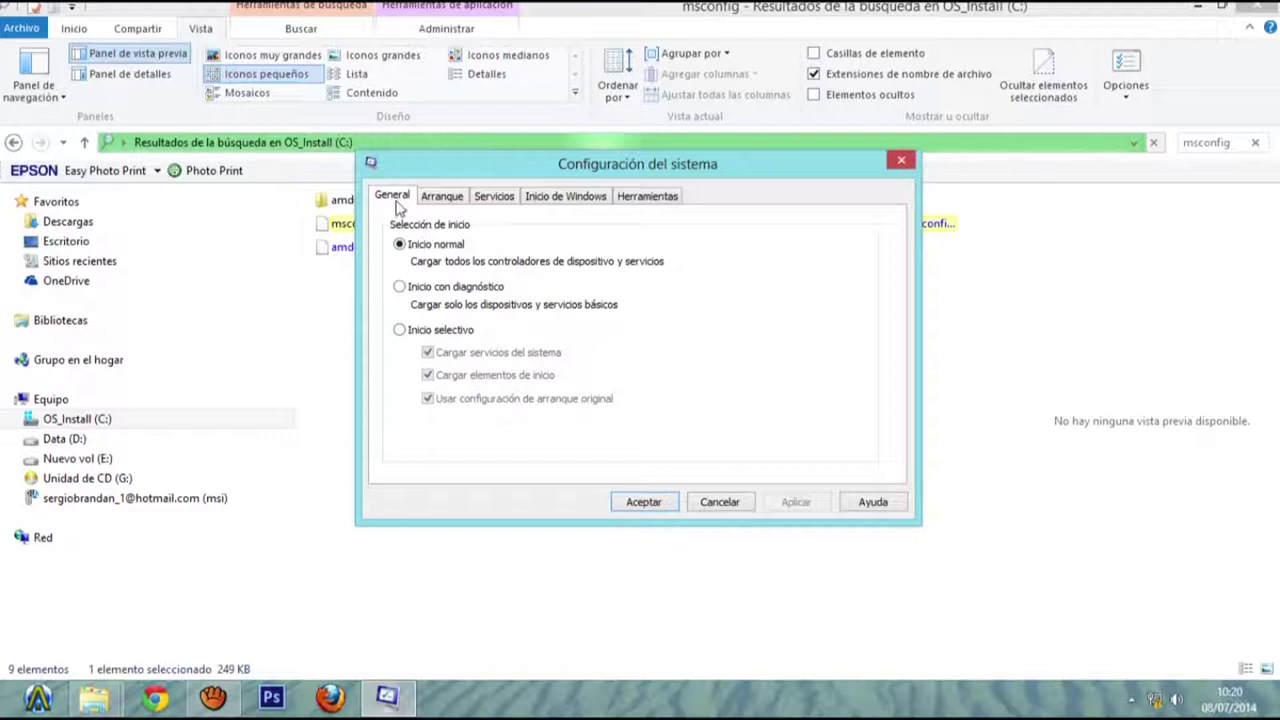
- Look through the boot, services, Windows startup and tools sections of the System Configuration dialog
left_click(443, 203)
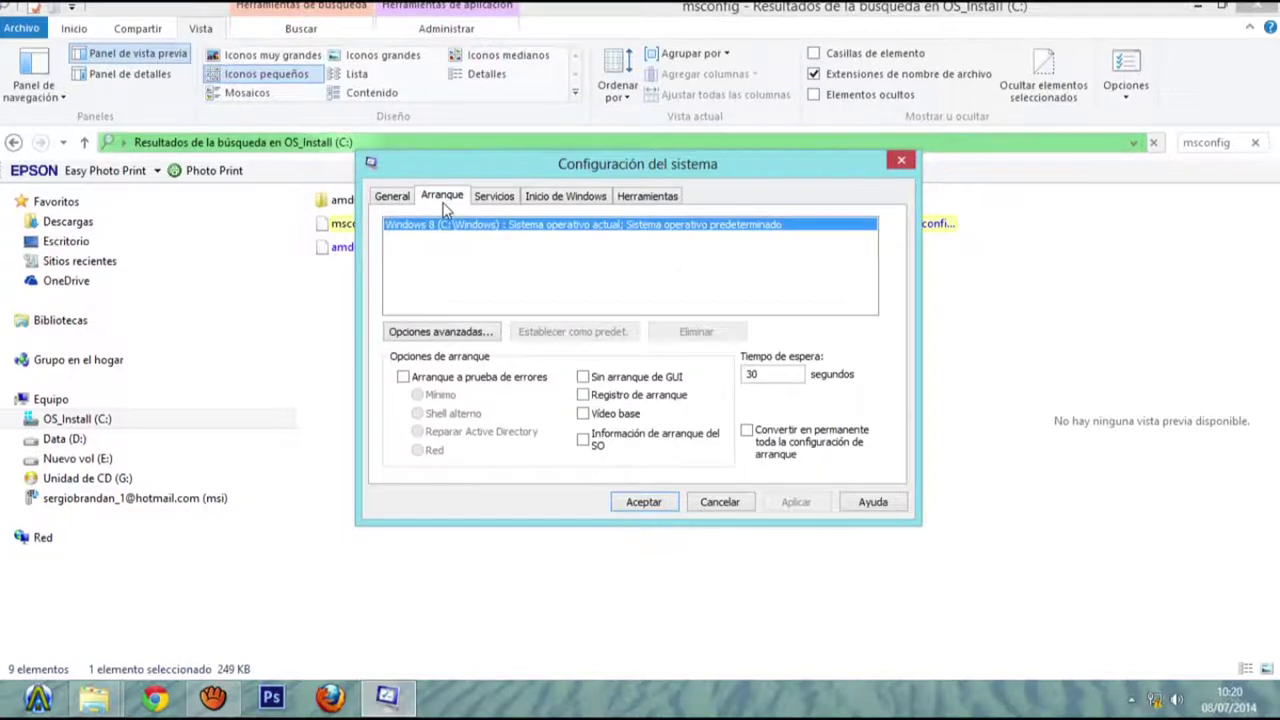
left_click(505, 204)
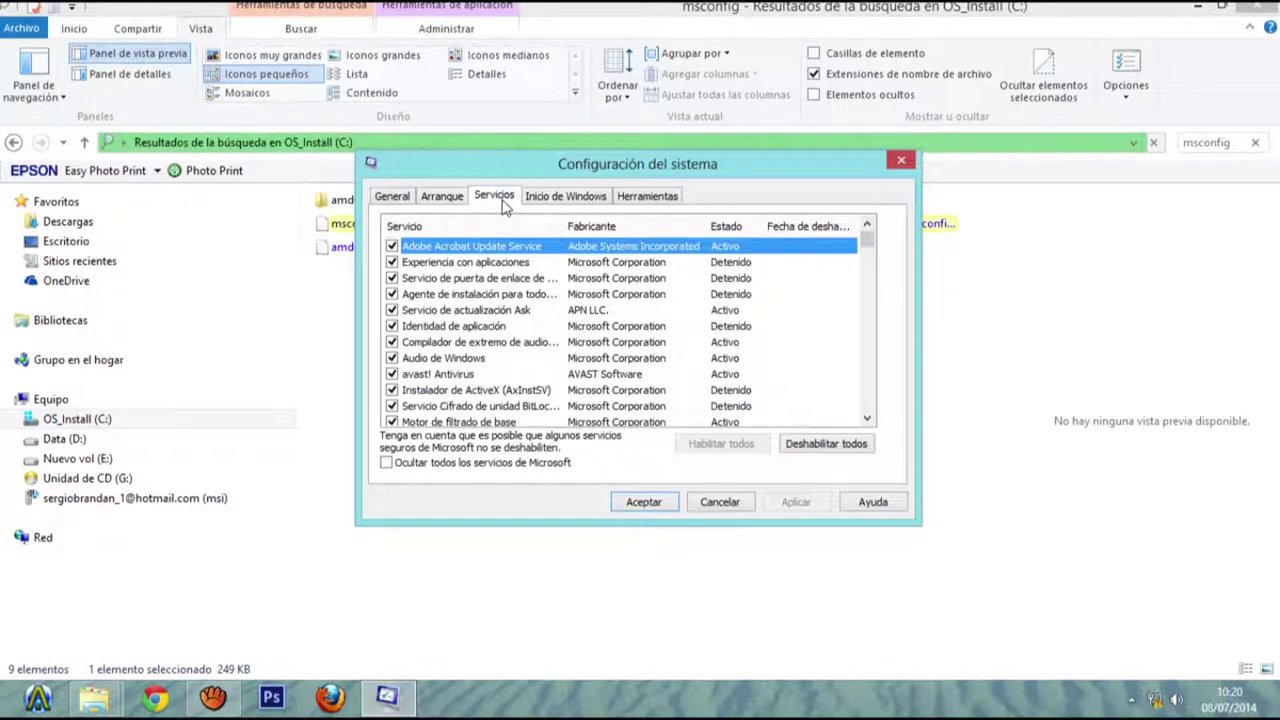
left_click(580, 200)
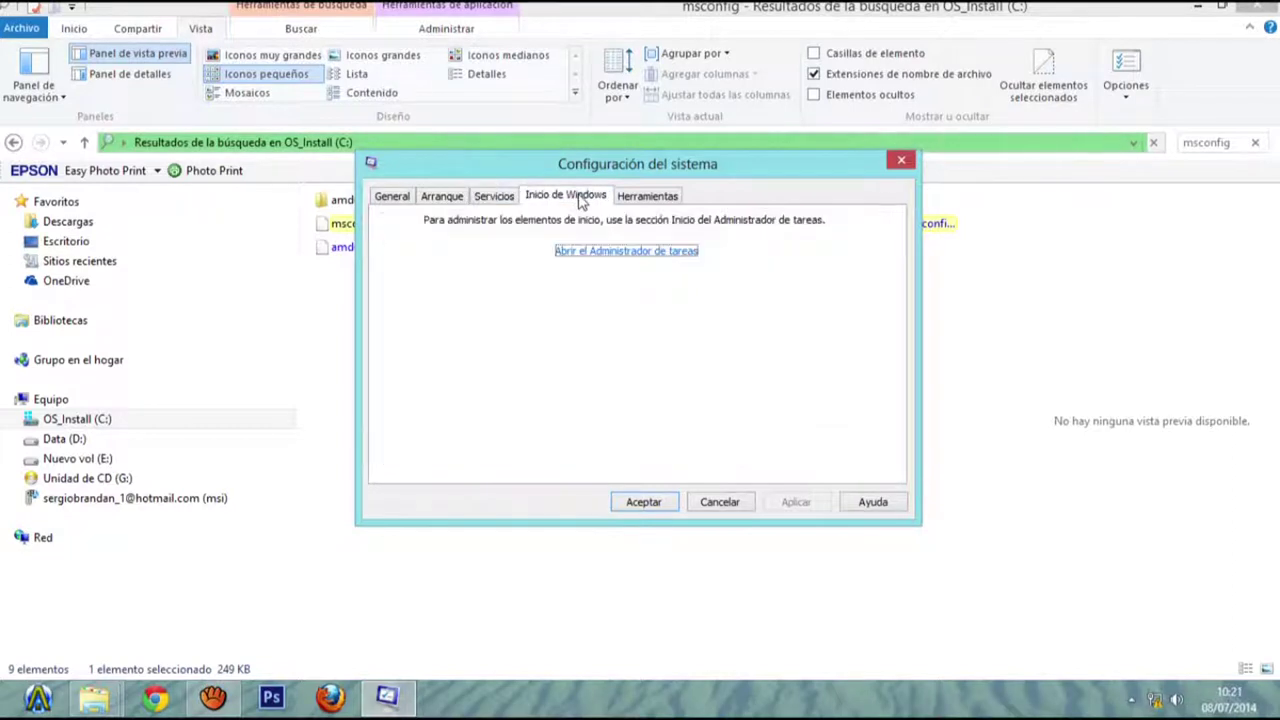
left_click(652, 198)
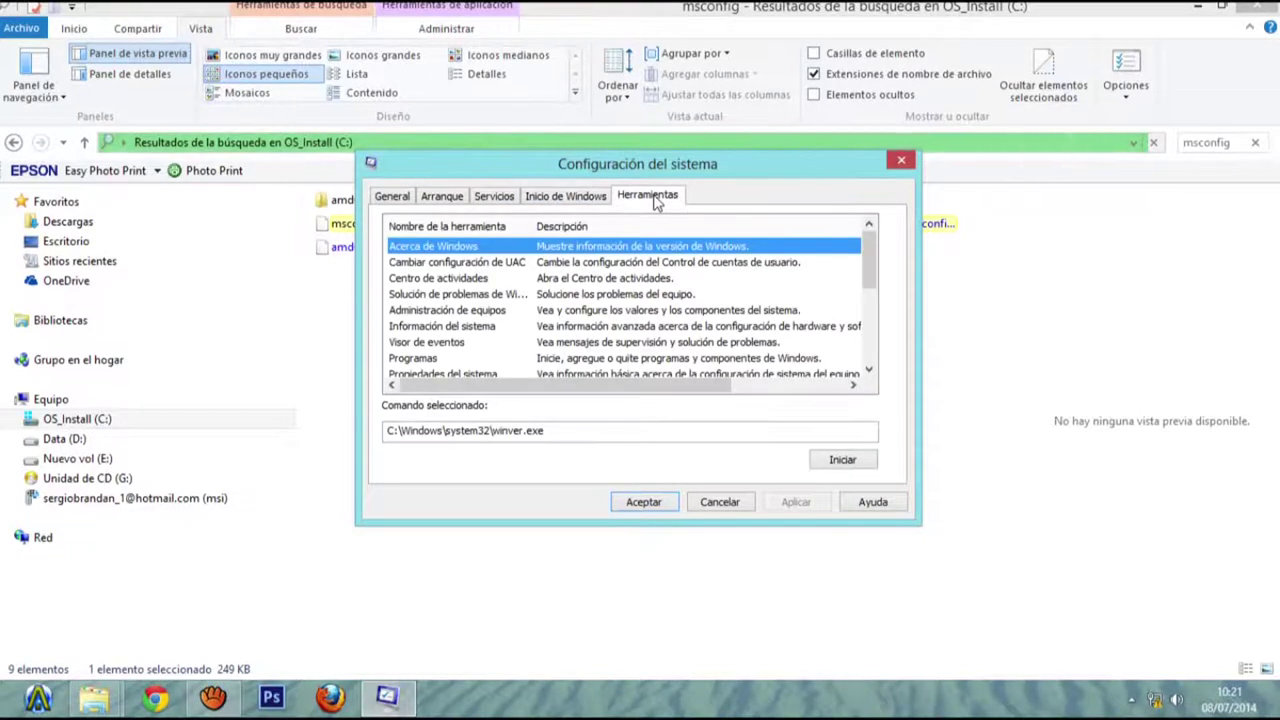
- Open the Task Manager's startup program list from System Configuration, select the AcroTray entry, and close the Task Manager
left_click(591, 204)
left_click(605, 251)
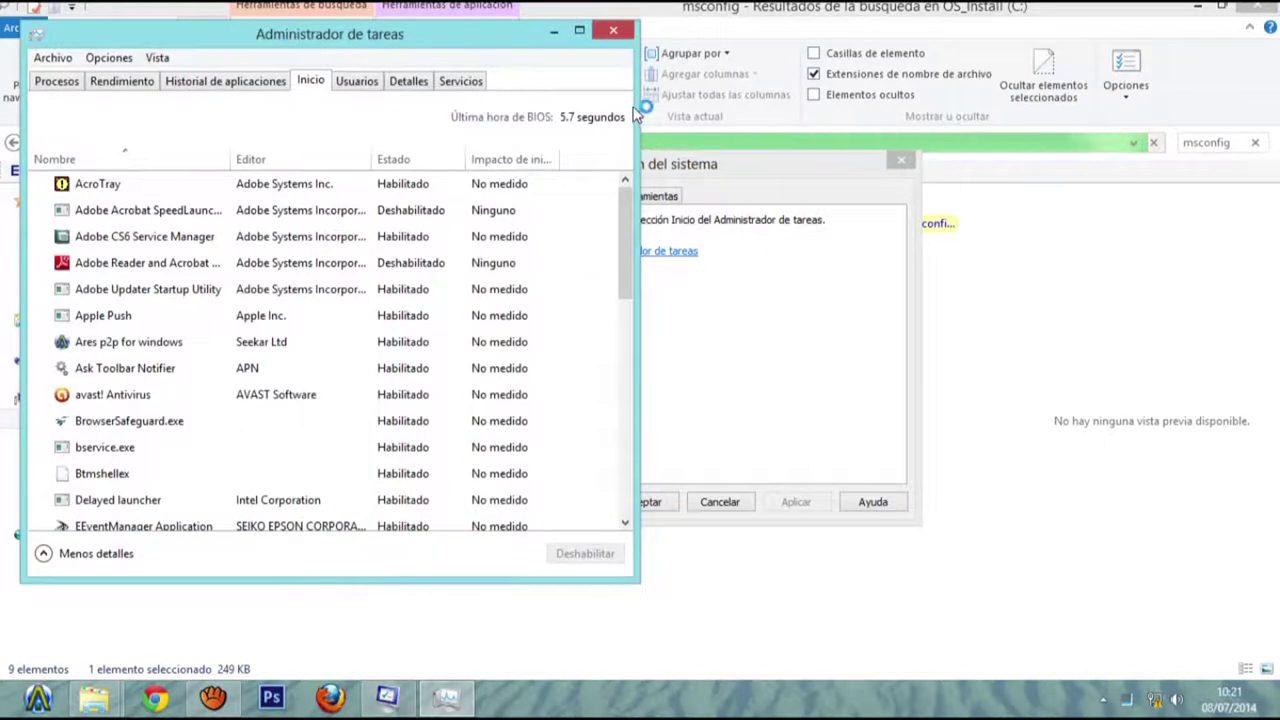
left_click(621, 32)
left_click(649, 251)
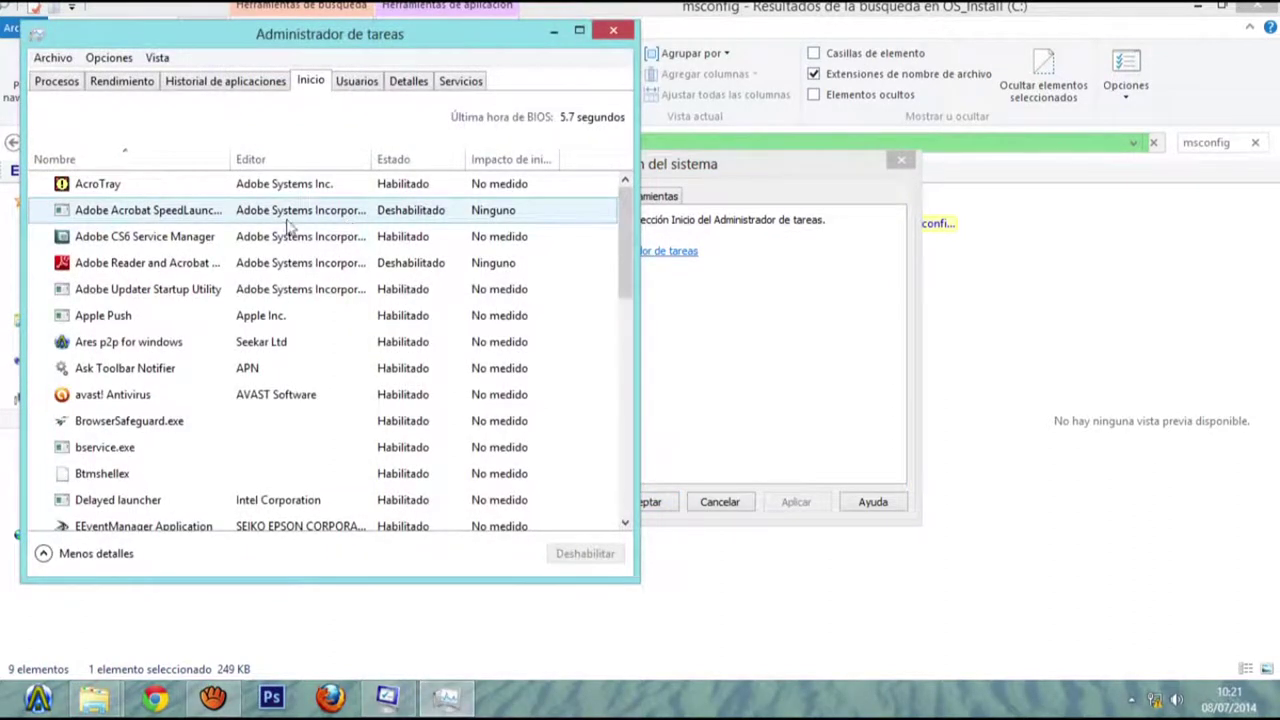
left_click(136, 189)
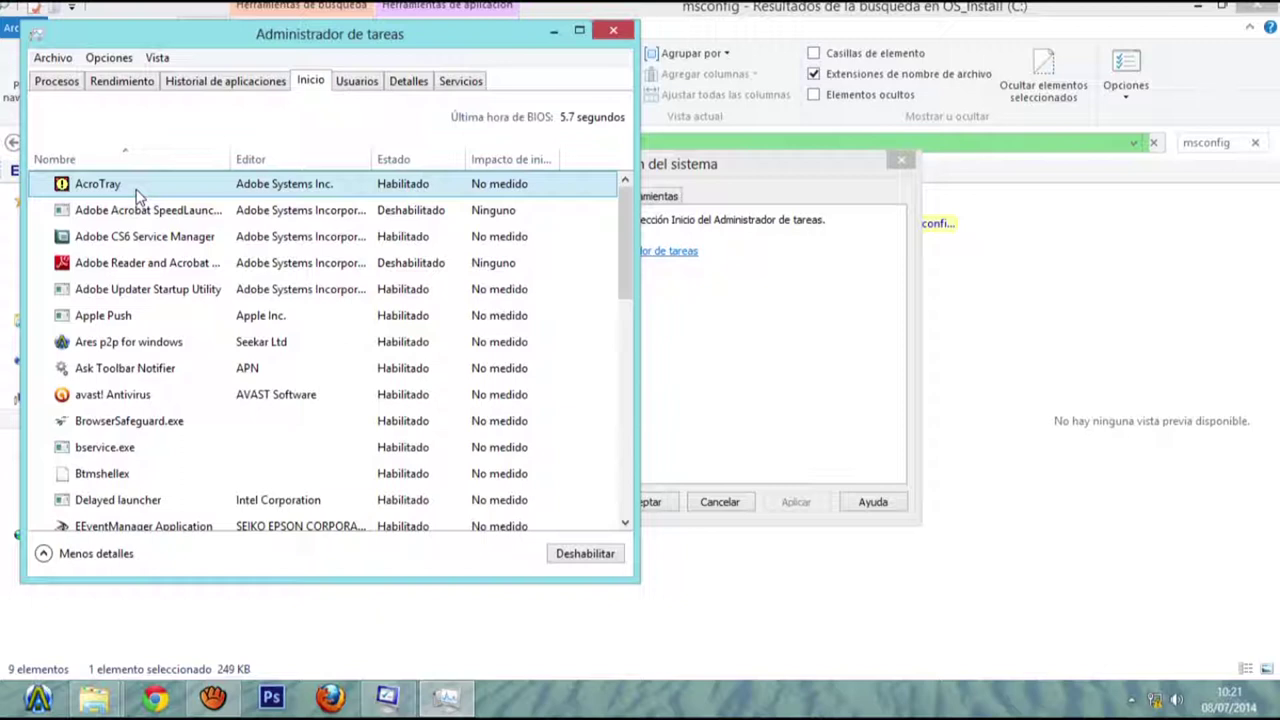
left_click(616, 31)
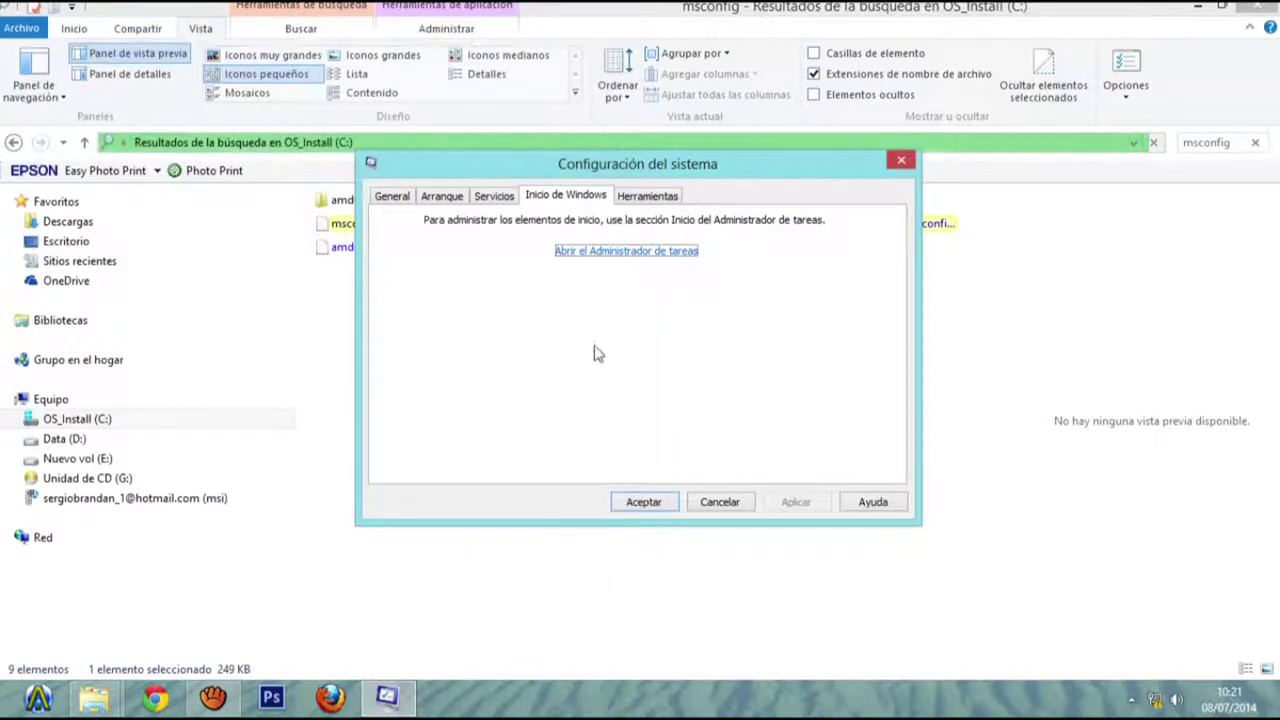
- Review the general and boot settings in System Configuration again and bring up its list of services
left_click(497, 197)
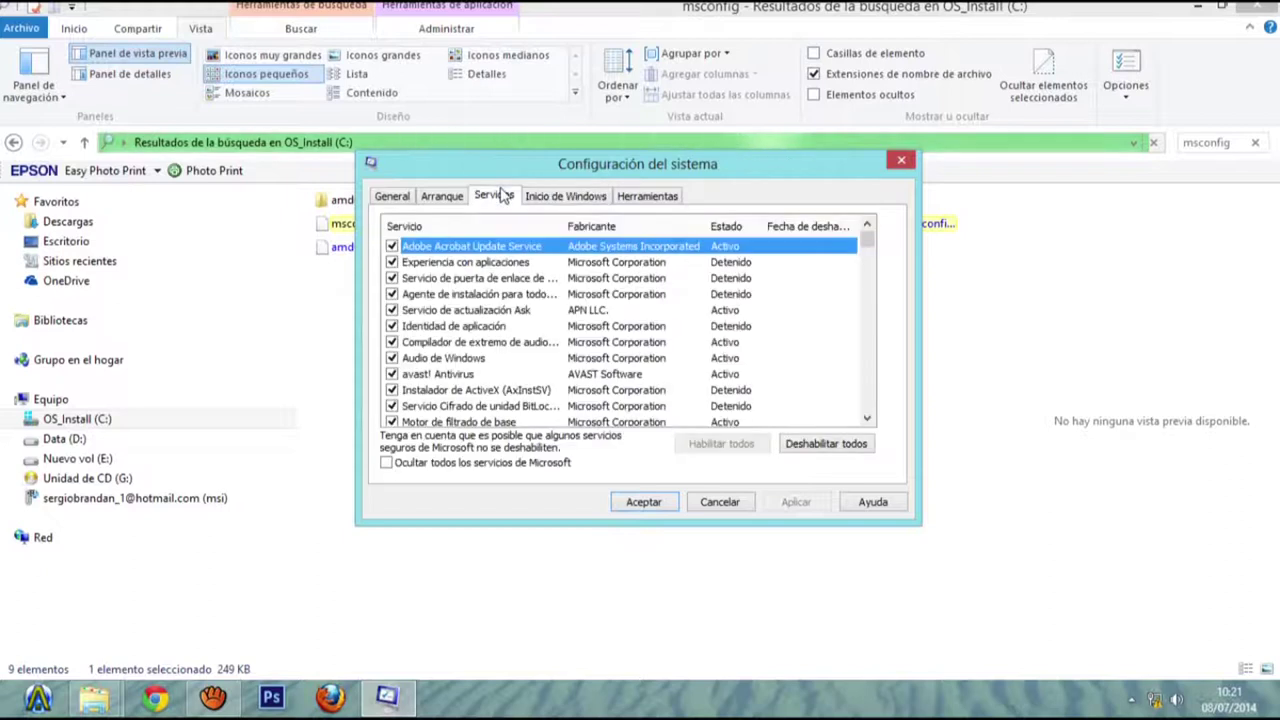
left_click(442, 197)
left_click(389, 207)
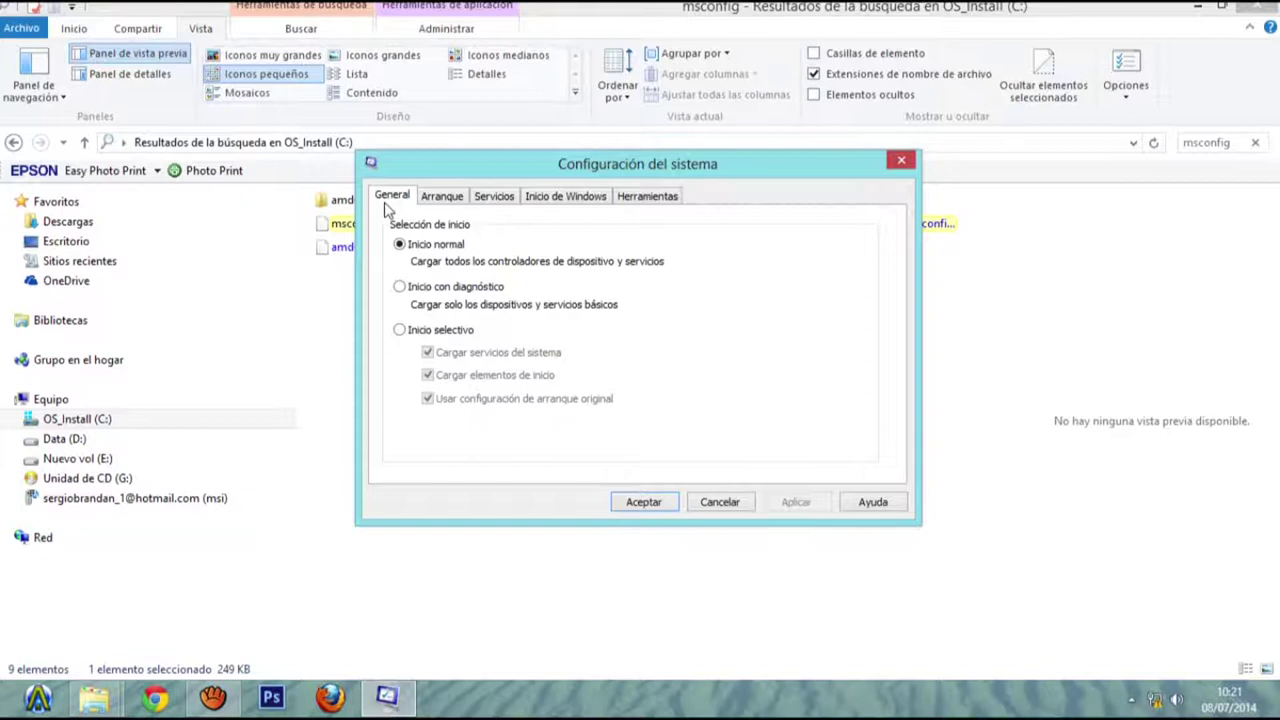
left_click(450, 201)
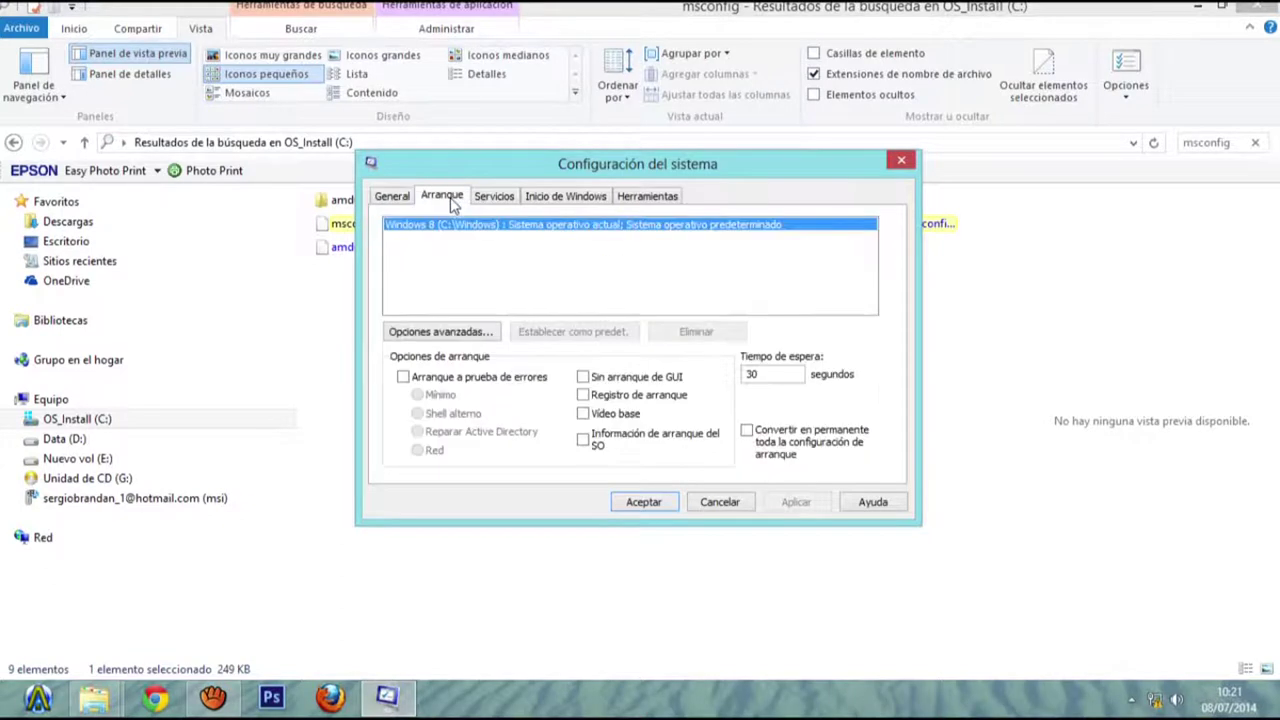
left_click(507, 198)
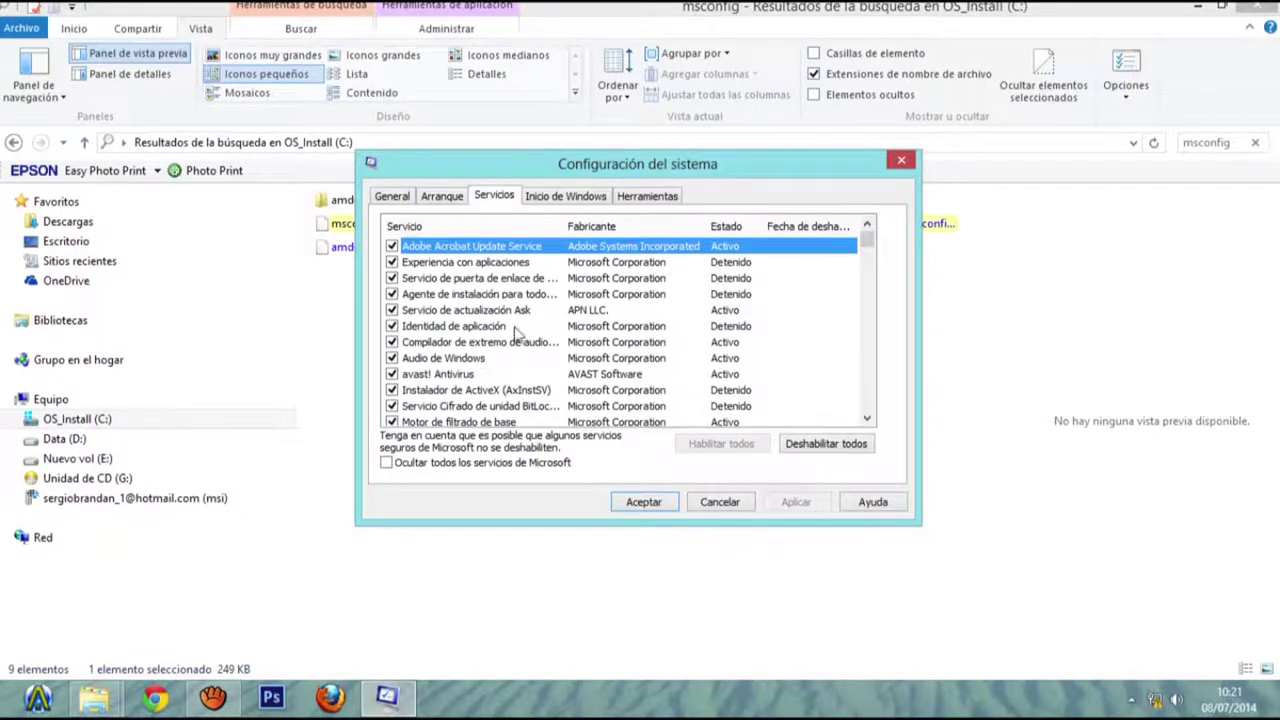
- Widen the service name column in System Configuration and look through the list of services
left_click_drag(867, 240, 877, 209)
left_click_drag(564, 226, 689, 231)
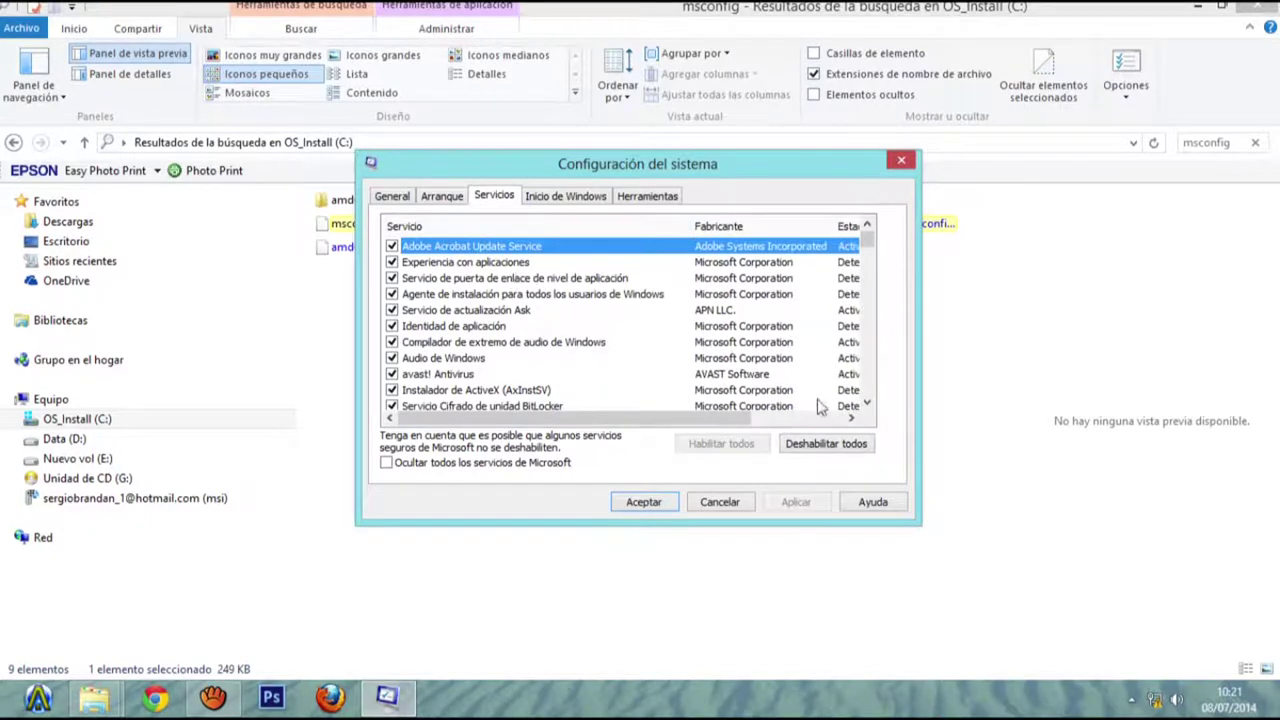
scroll(866, 262, "down", 20)
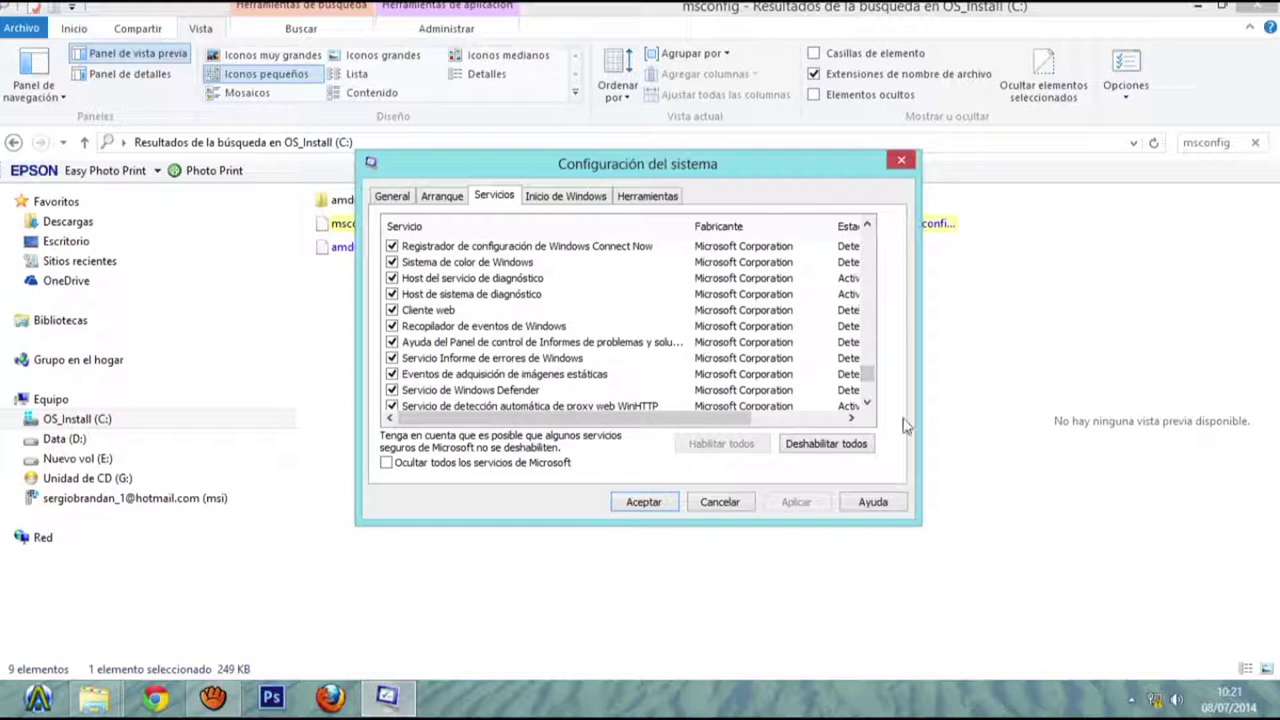
left_click_drag(868, 376, 873, 258)
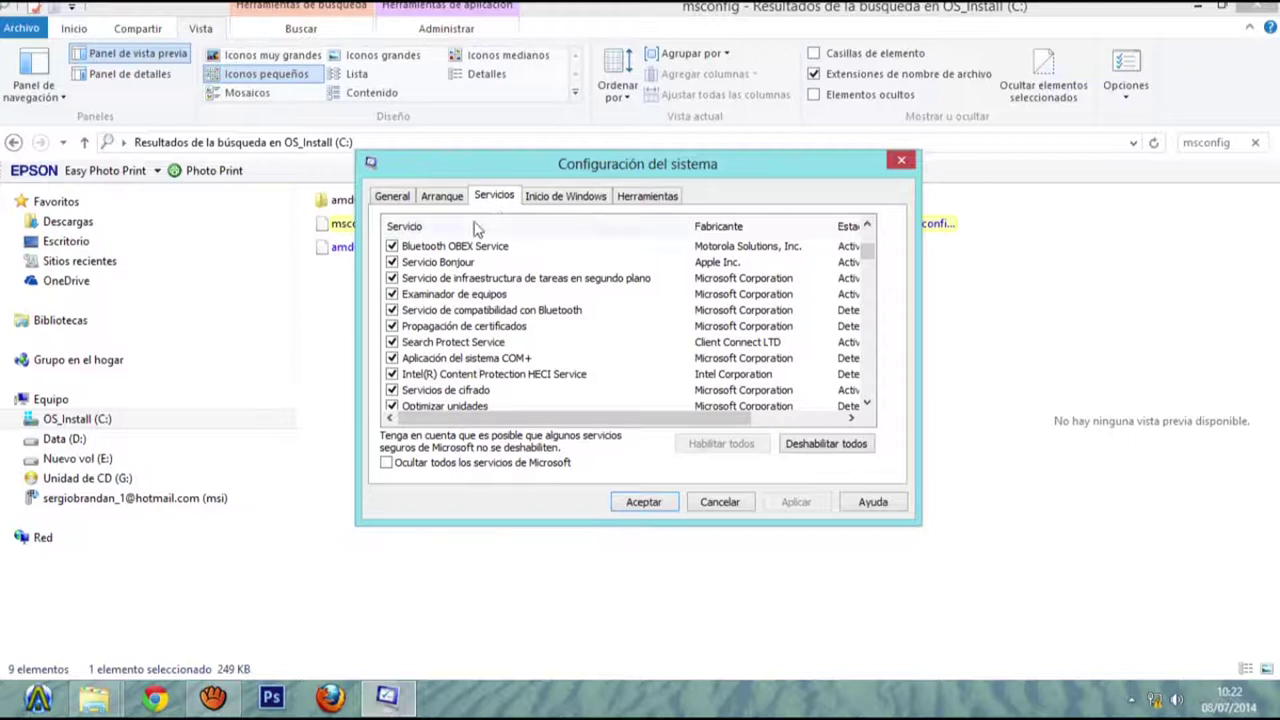
- Open the Task Manager from System Configuration's Windows startup section and view its list of running processes
left_click(584, 198)
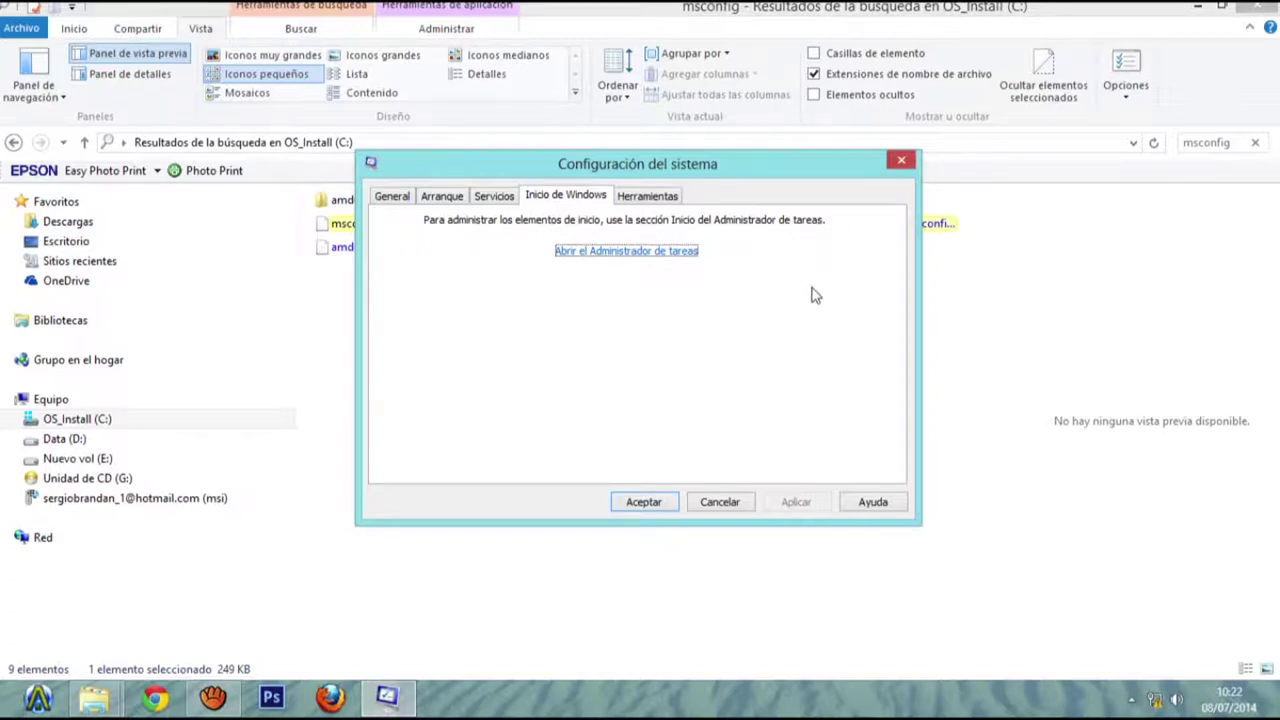
left_click(643, 252)
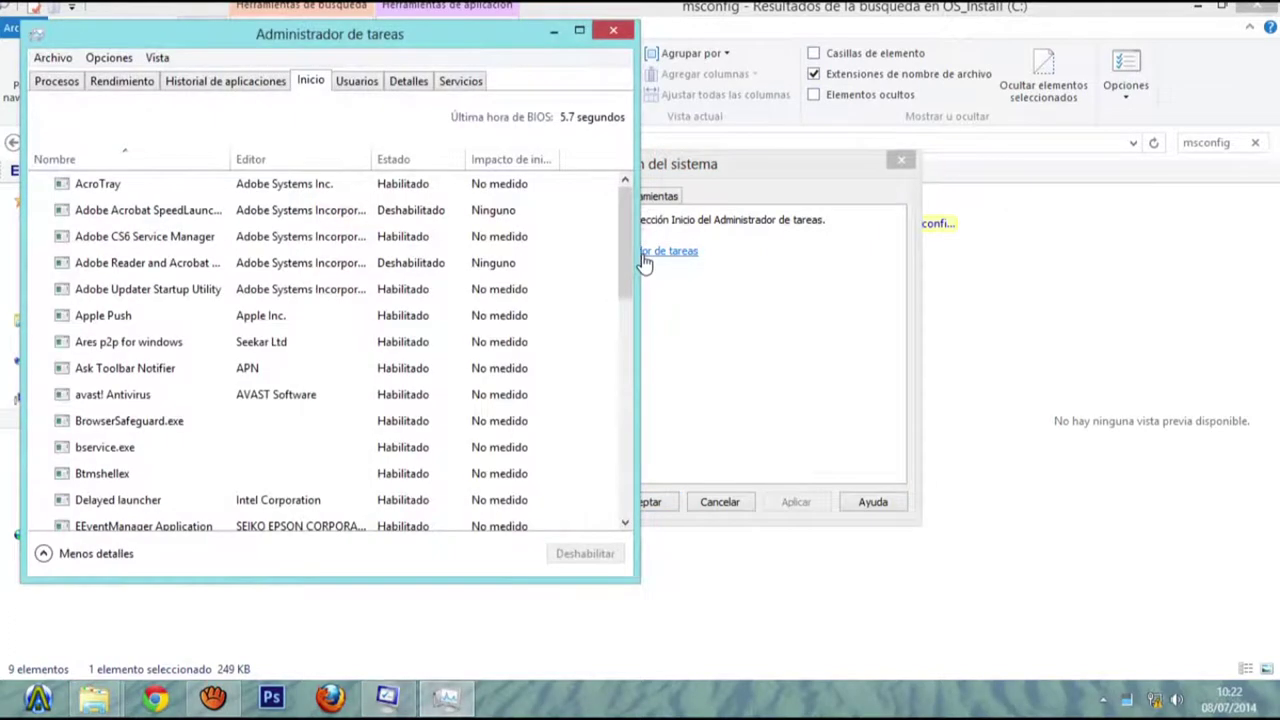
left_click_drag(445, 45, 563, 38)
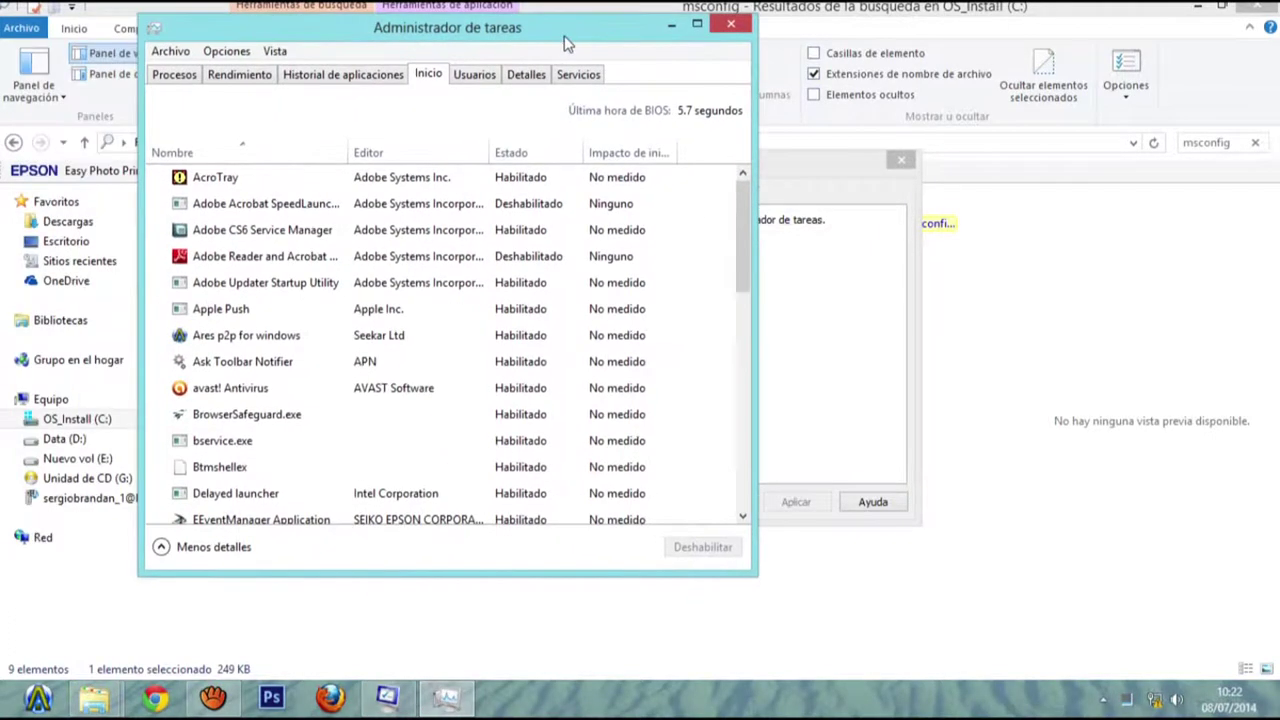
left_click(176, 76)
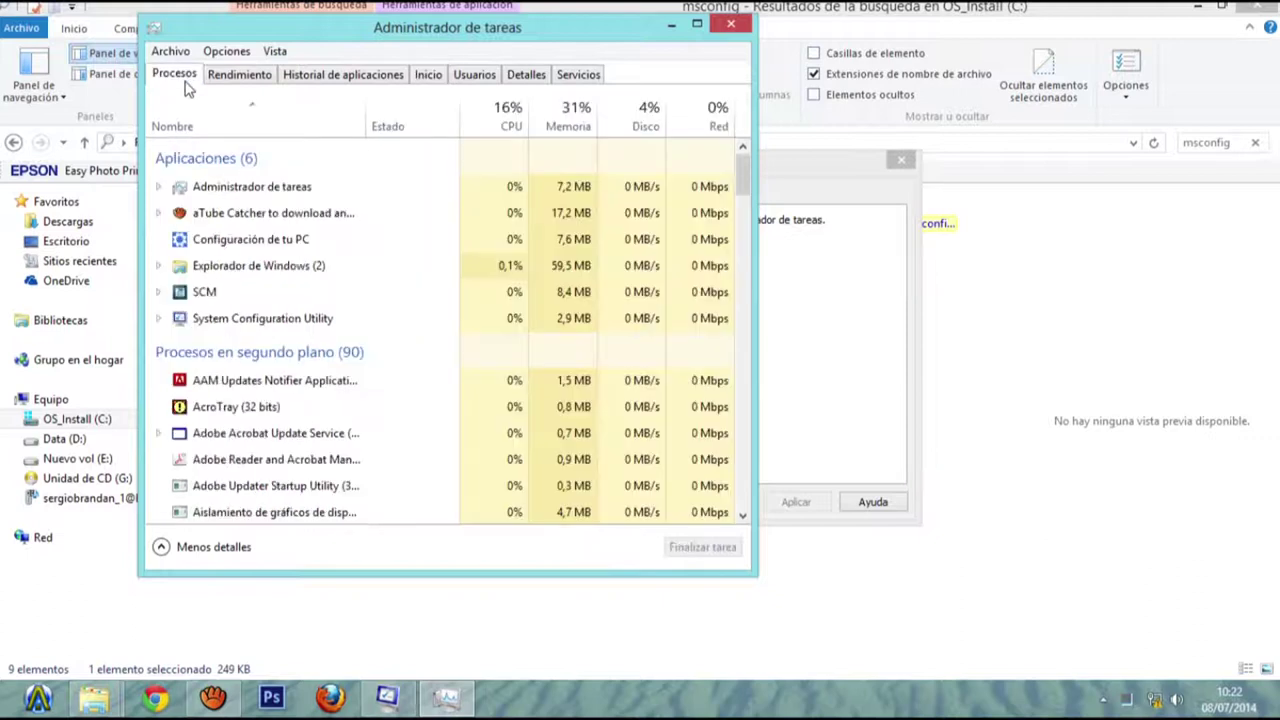
- View the CPU performance graph in the Task Manager, enlarging the window and maximizing it
left_click(242, 77)
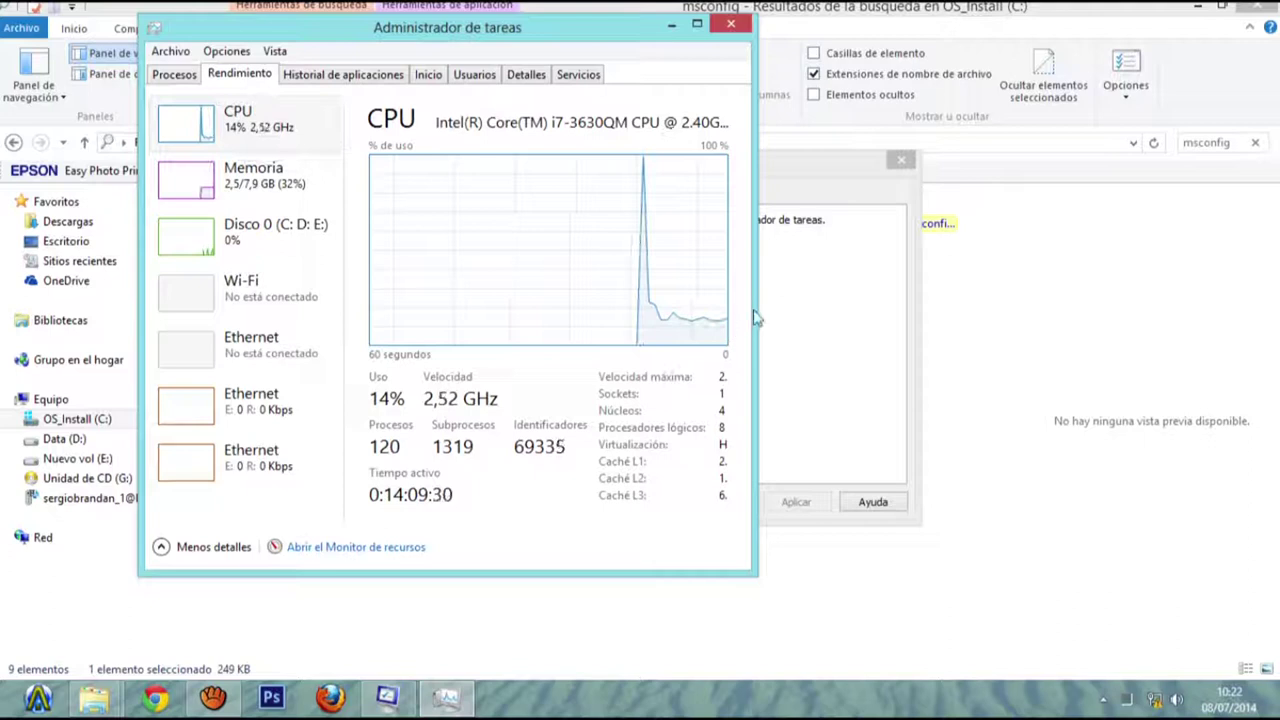
left_click_drag(757, 318, 1190, 386)
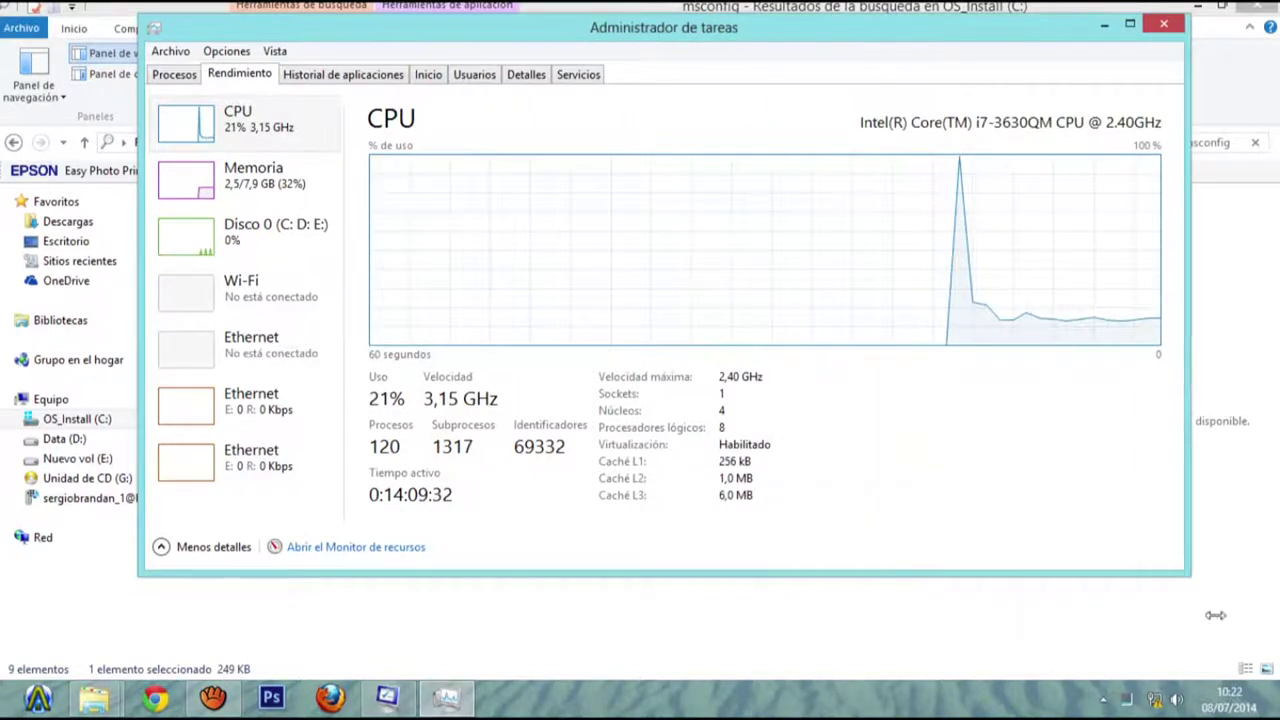
left_click_drag(1190, 586, 1232, 647)
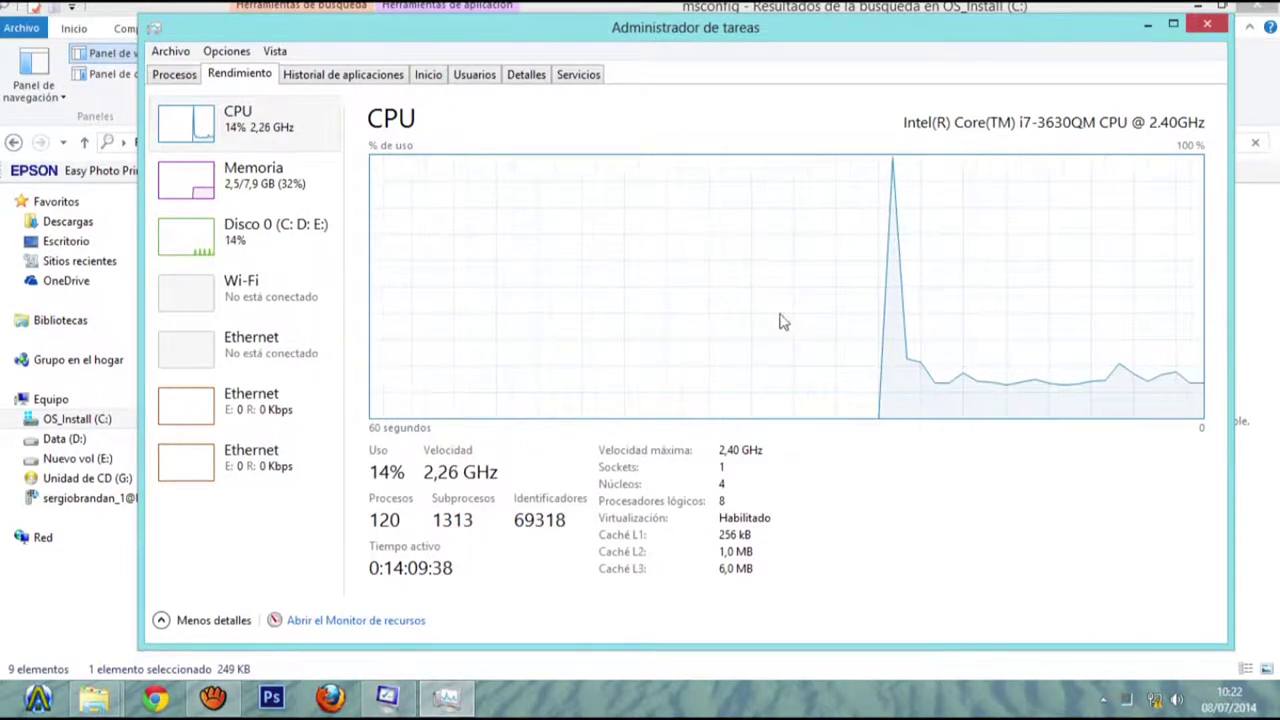
key("super+c")
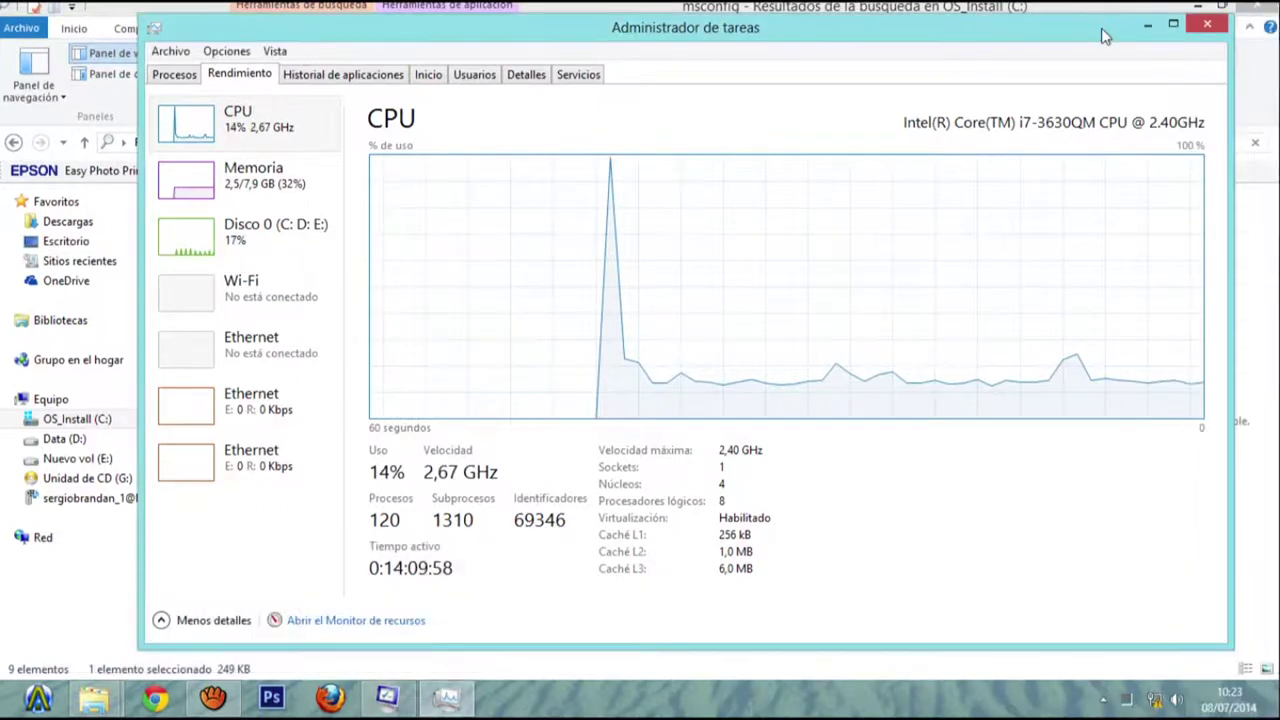
left_click(1172, 27)
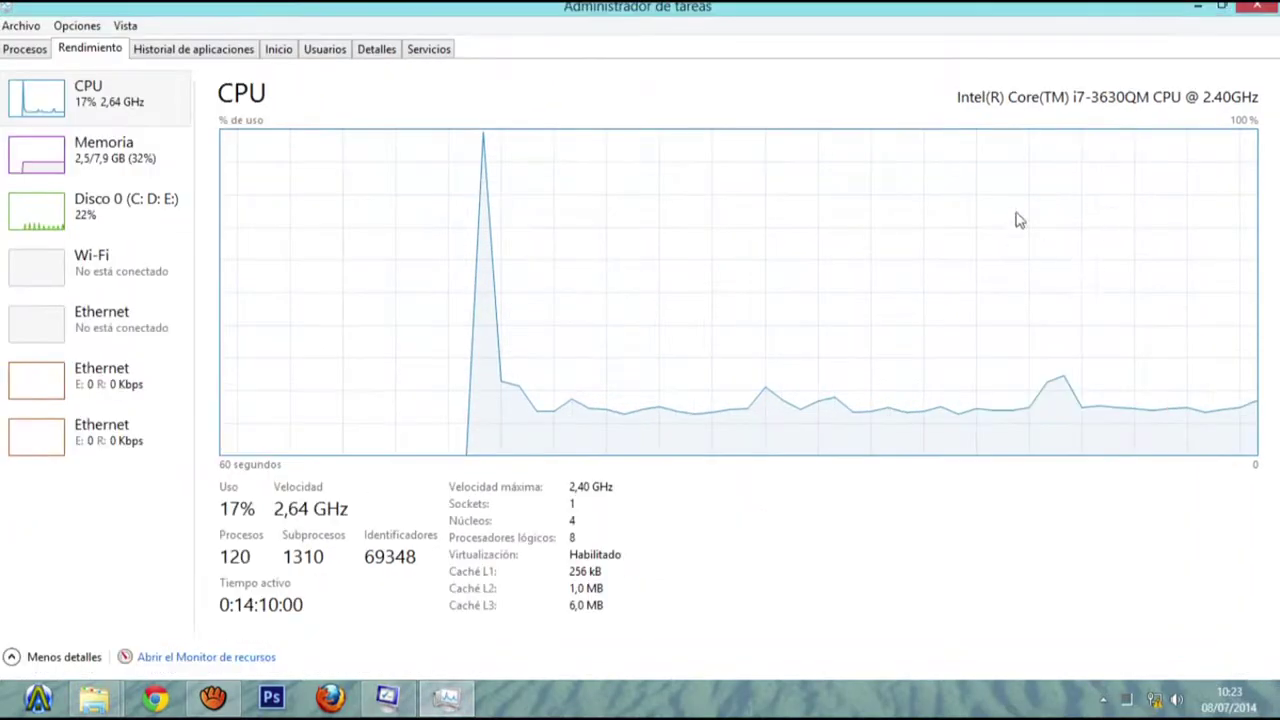